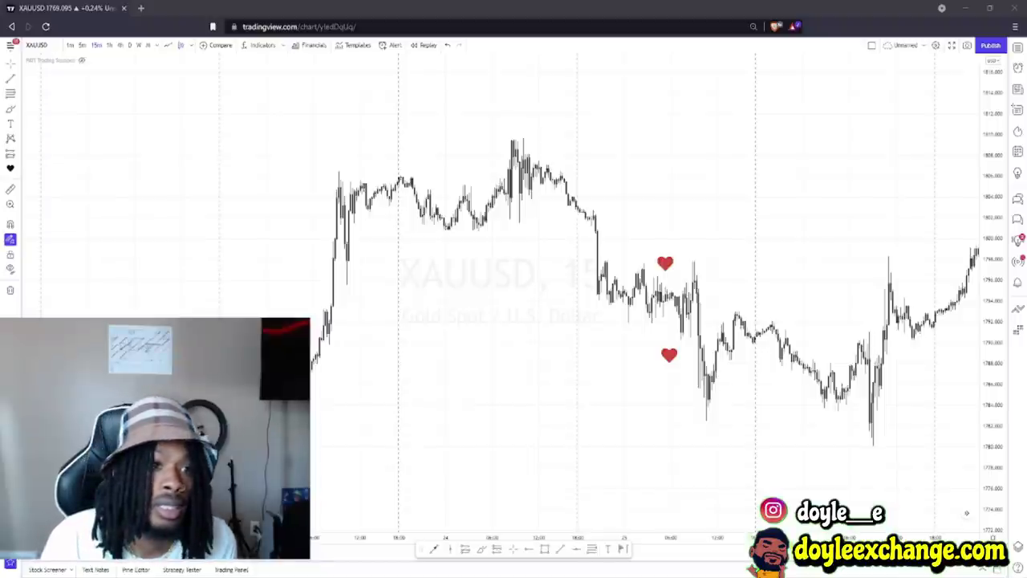
- Show the PATI Trading Sessions indicator on the chart and review its Asia, London and US trade hours in the settings
left_click(81, 62)
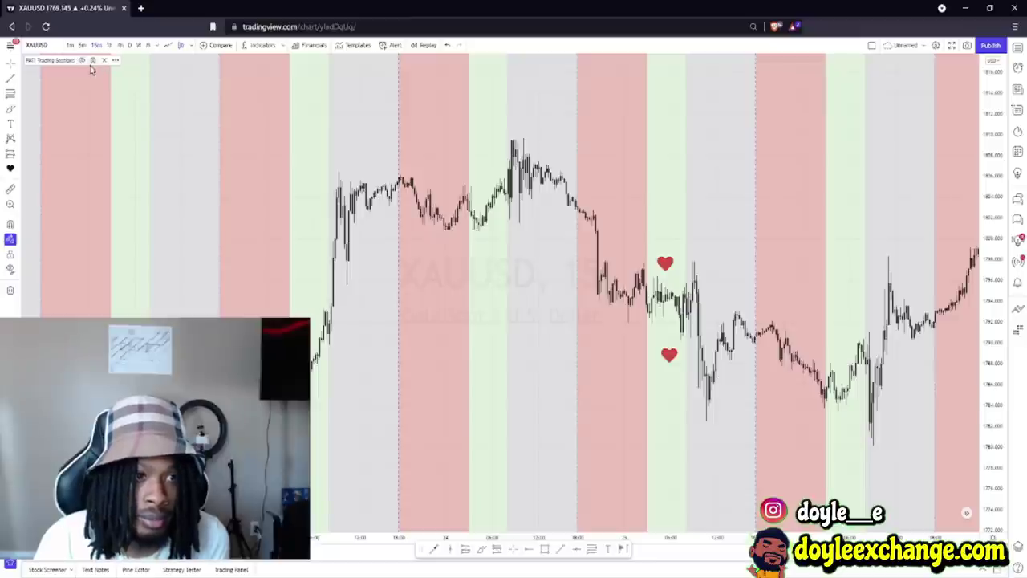
left_click(92, 64)
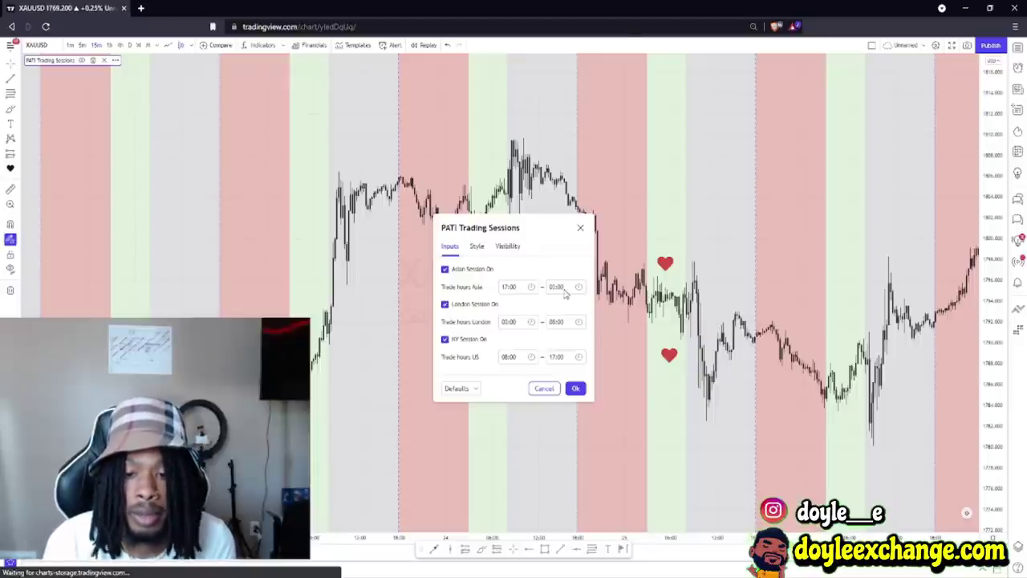
key("F5")
left_click(612, 88)
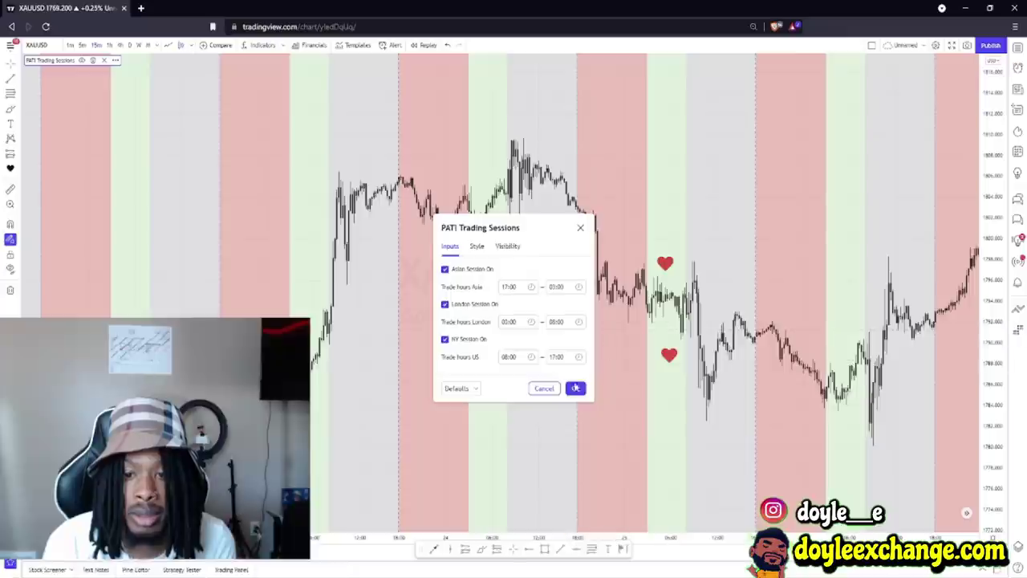
left_click(576, 388)
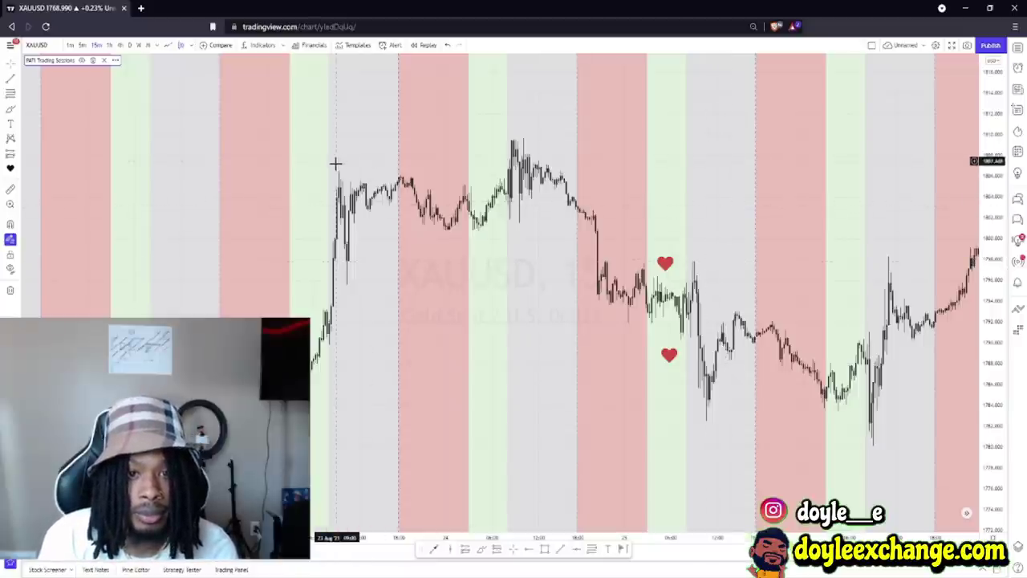
- Draw two horizontal trend lines marking the high and low of the green London session on 25 August, between the hearts
scroll(713, 289, "up", 4)
left_click_drag(708, 297, 739, 274)
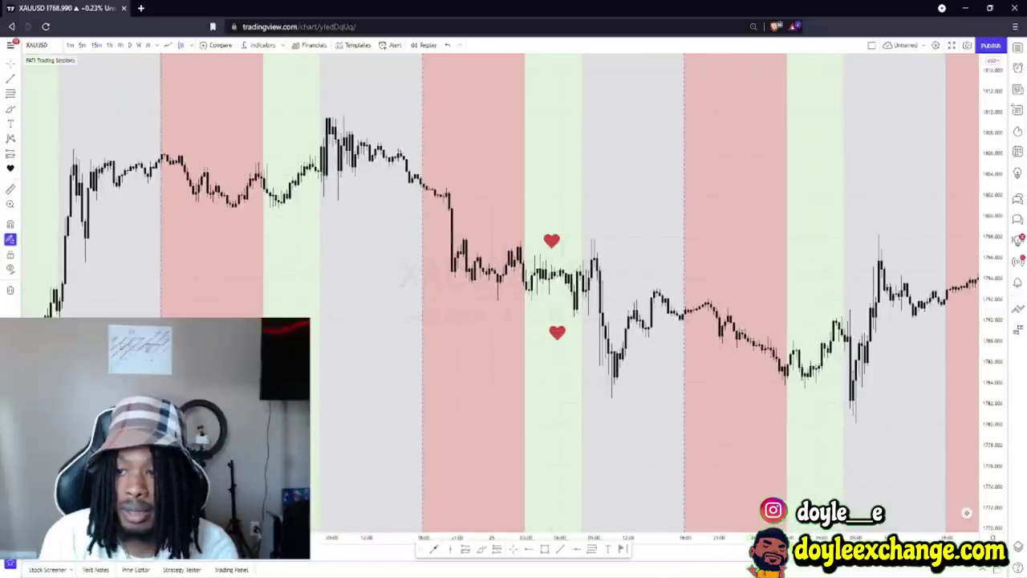
left_click_drag(998, 371, 997, 390)
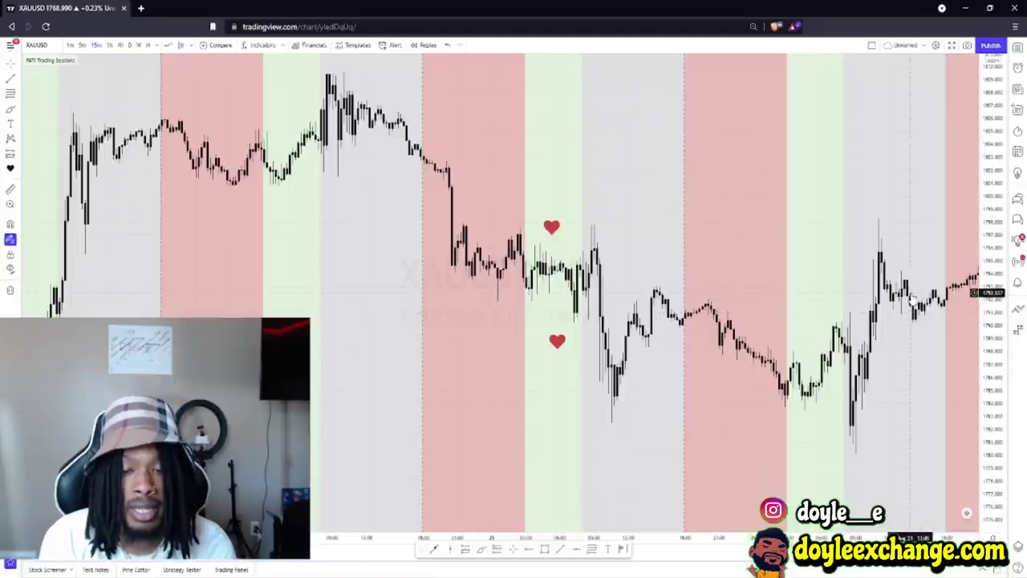
scroll(659, 249, "up", 2)
left_click_drag(649, 251, 676, 236)
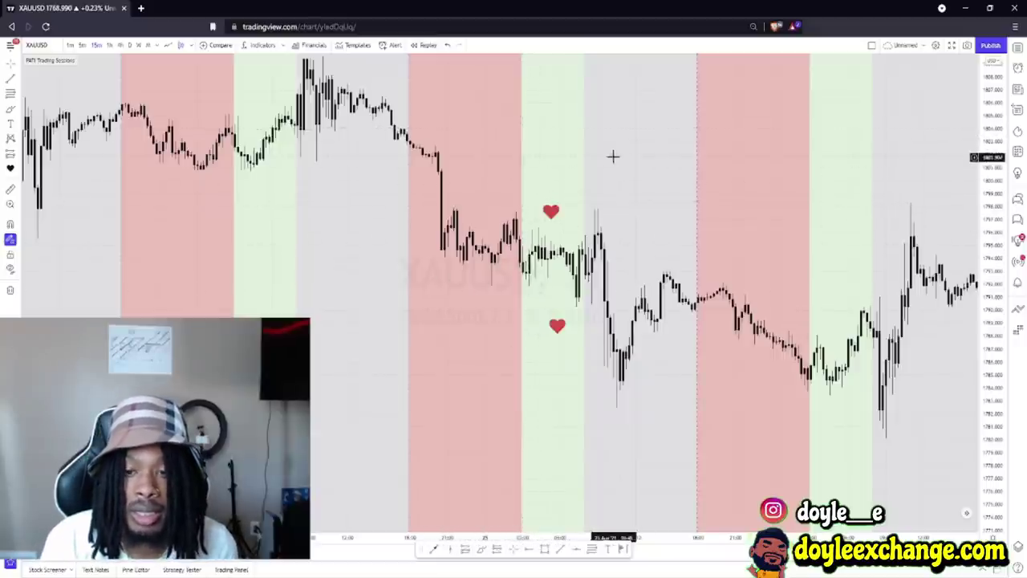
scroll(642, 281, "up", 1)
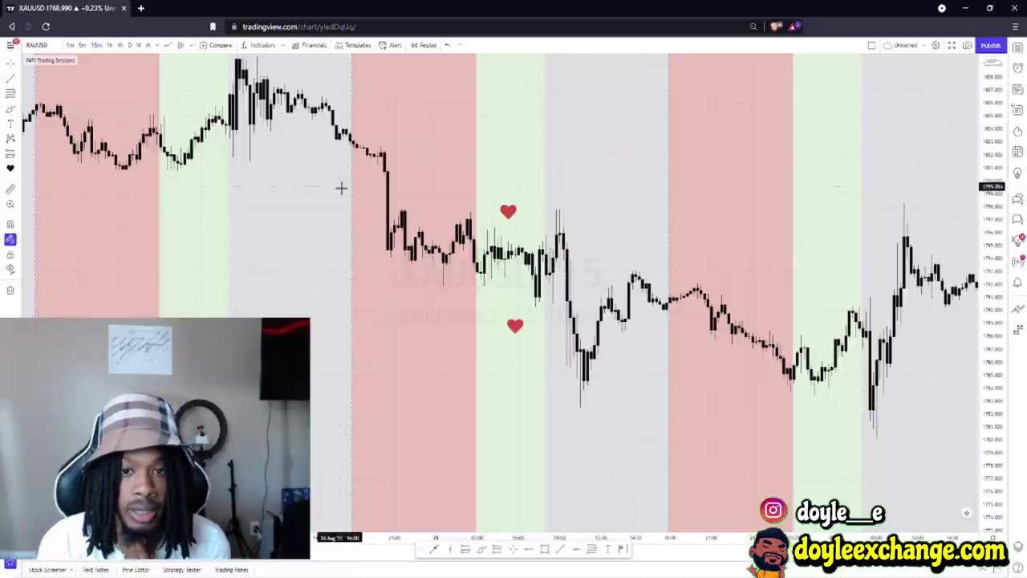
left_click(476, 229)
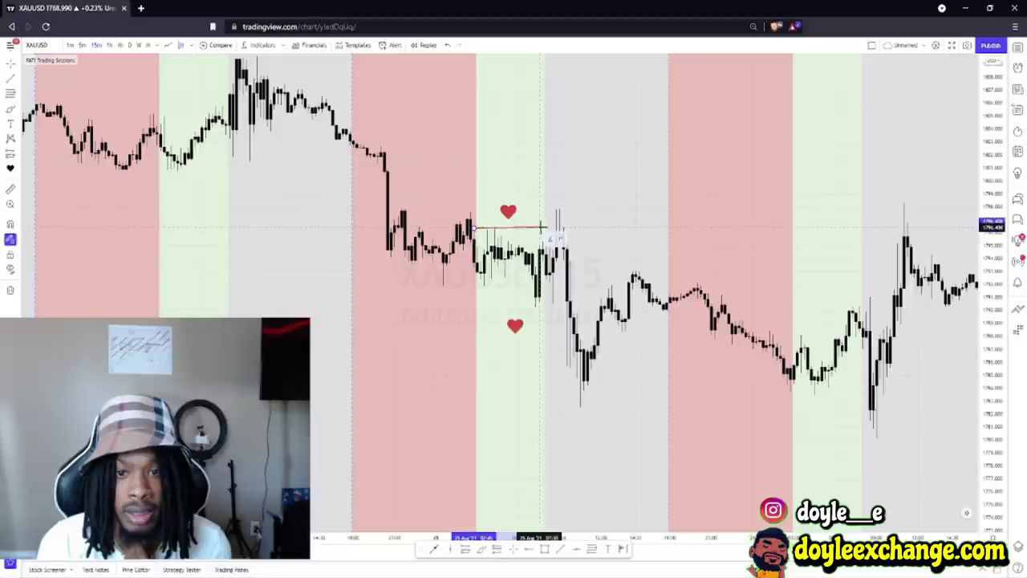
left_click(546, 227)
left_click(473, 306)
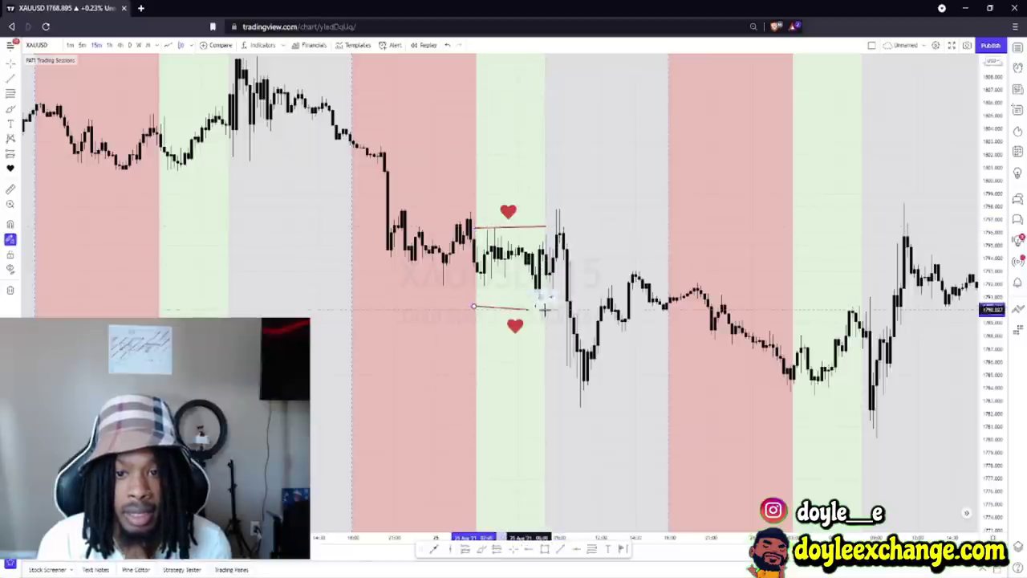
left_click(553, 306)
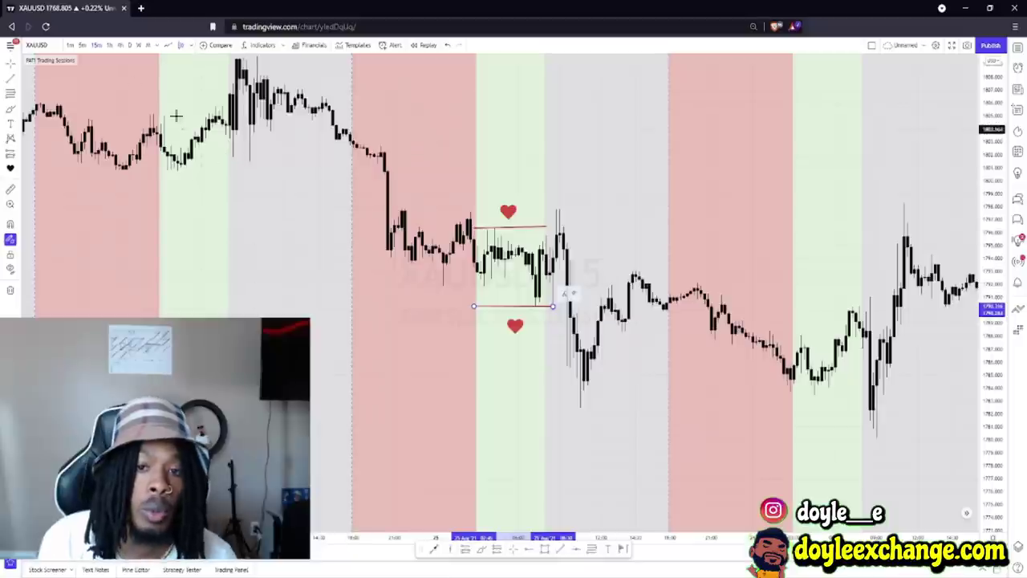
left_click(619, 214)
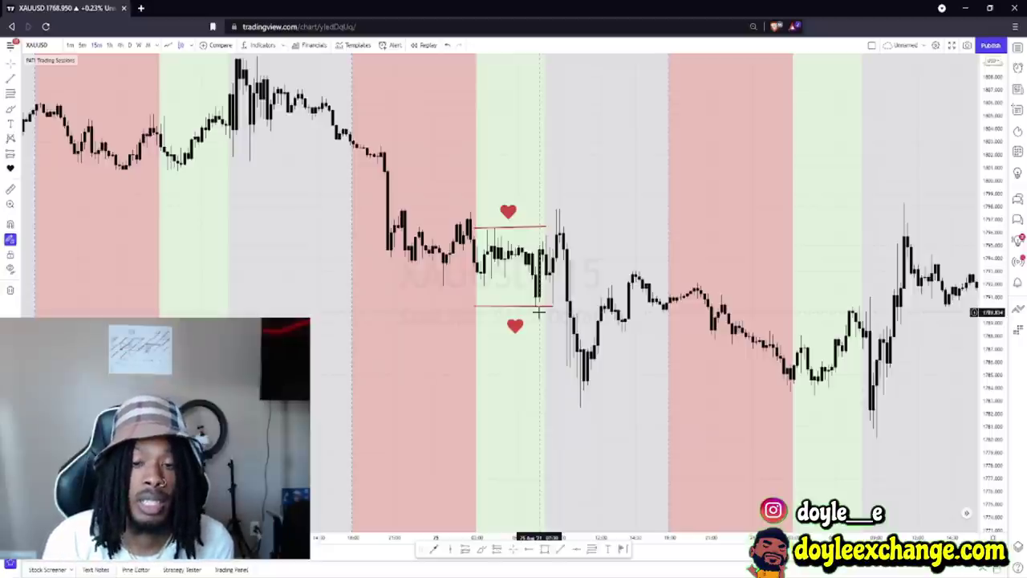
- Draw a horizontal trend line under the low of the 27 August London session
scroll(633, 225, "down", 3)
left_click_drag(589, 167, 481, 165)
left_click_drag(746, 168, 663, 220)
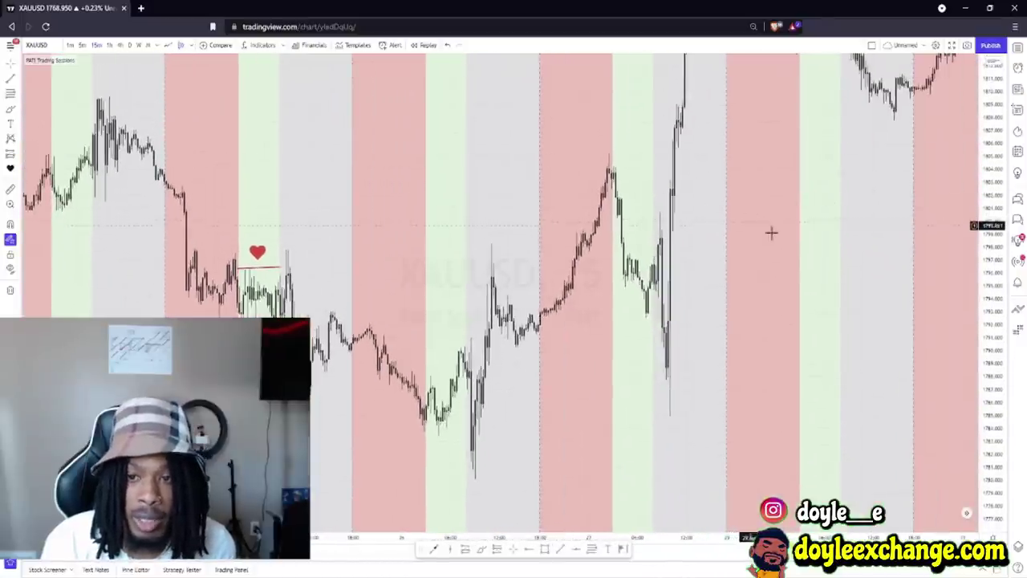
scroll(903, 286, "up", 3)
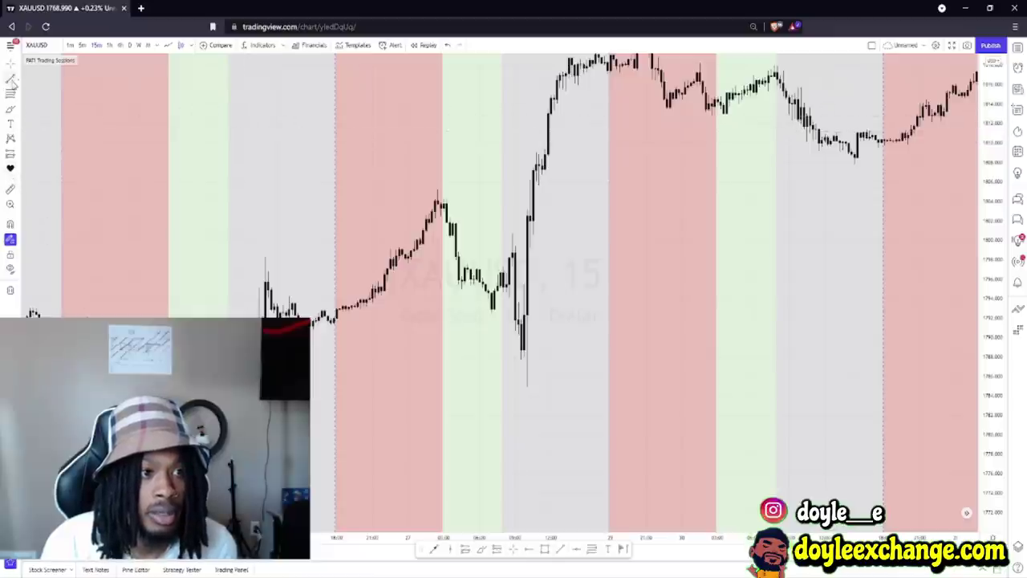
left_click(441, 313)
left_click(509, 313)
- Draw two short level lines at the 27 August peak and a line along the Asian session low up to the London low line
left_click(438, 197)
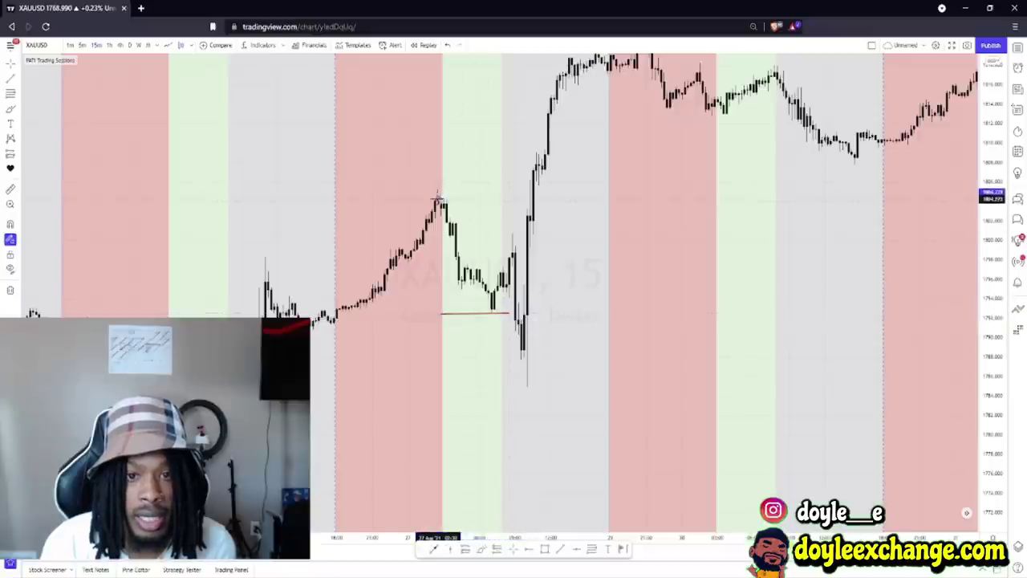
left_click(496, 197)
left_click(426, 188)
left_click(474, 187)
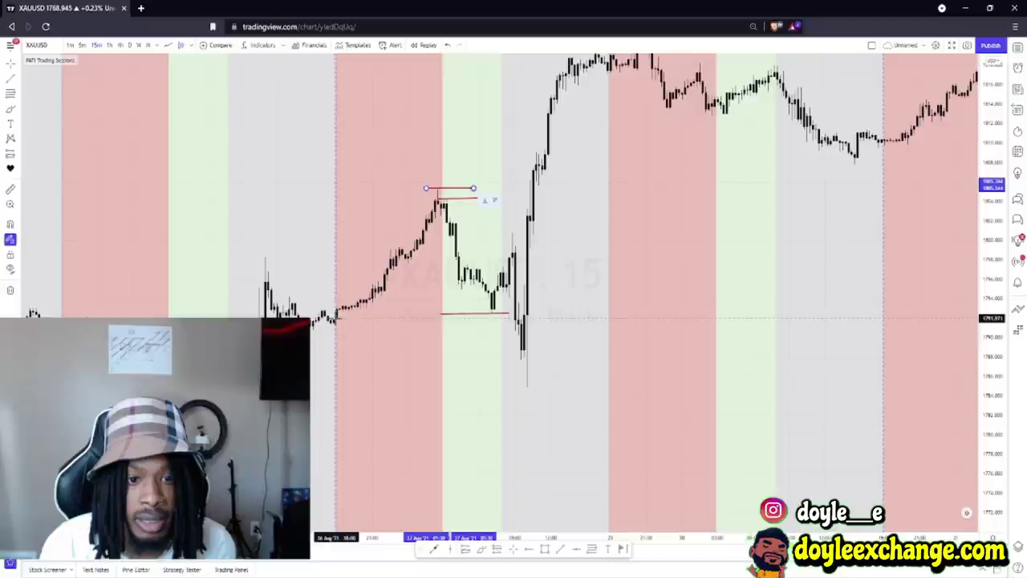
left_click(337, 315)
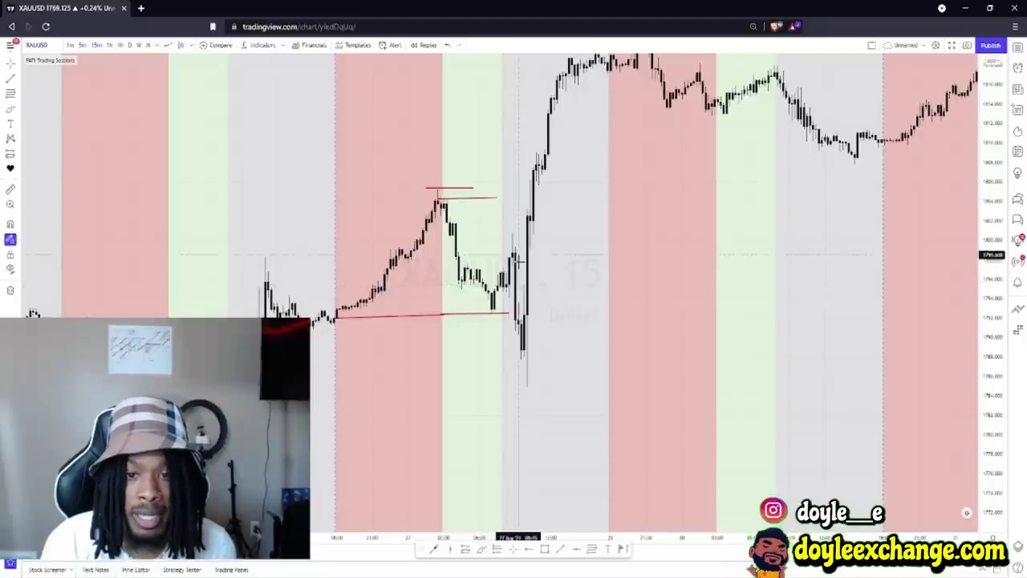
- Brush a stroke beneath the Asian and London lows and a U-shaped upward arrow around the New York session reversal
mouse_move(488, 321)
left_mouse_down()
mouse_move(332, 340)
mouse_move(377, 335)
left_mouse_up()
mouse_move(498, 335)
left_mouse_down()
mouse_move(557, 292)
mouse_move(556, 275)
mouse_move(571, 291)
left_mouse_up()
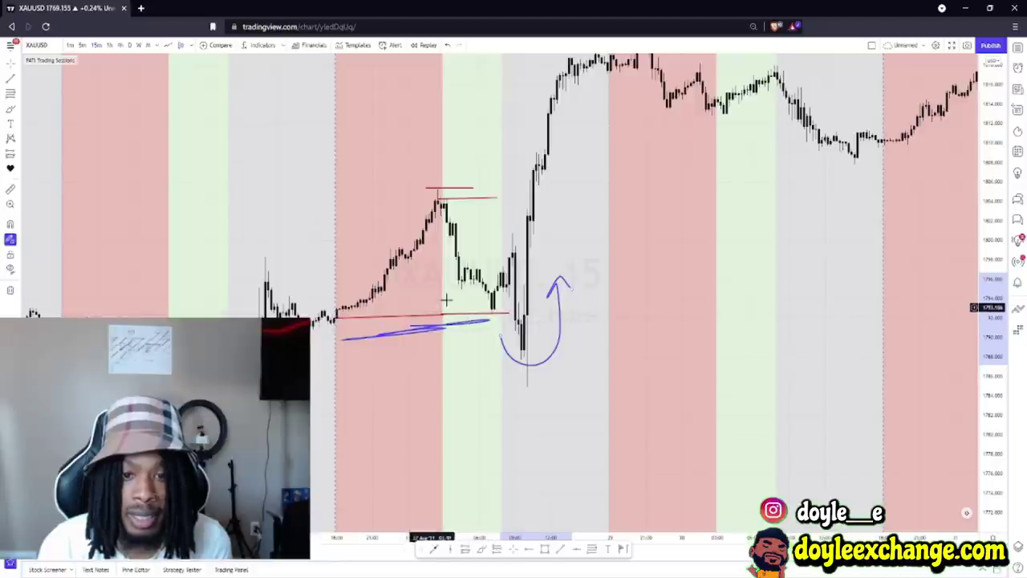
left_click(14, 71)
- Draw horizontal trend lines along the Asian session high below the heart on 7 September, extending into the London session
left_click_drag(621, 269, 544, 293)
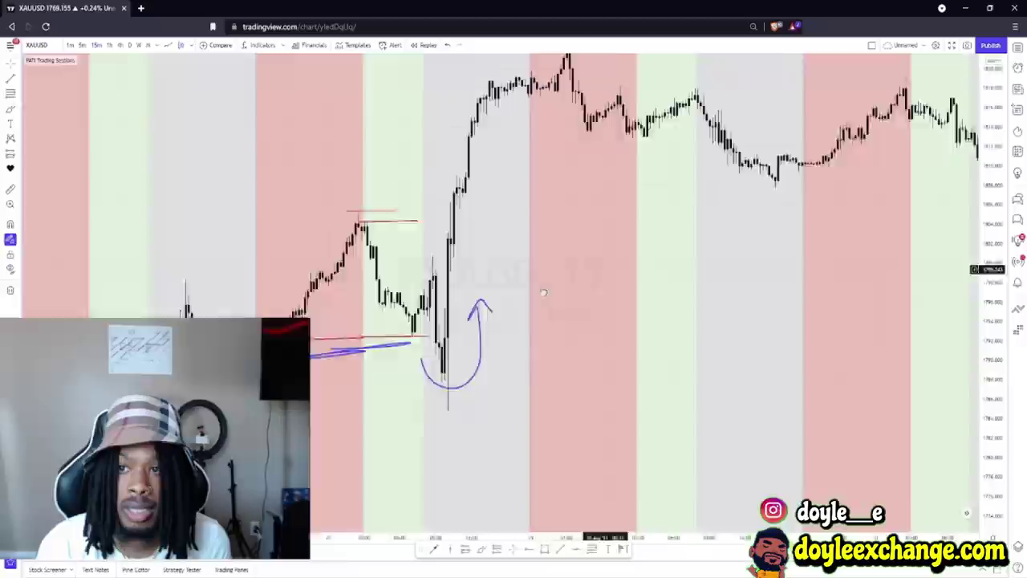
scroll(543, 293, "down", 5)
mouse_move(394, 257)
left_mouse_down()
mouse_move(694, 280)
mouse_move(259, 167)
left_mouse_up()
scroll(472, 223, "up", 2)
left_click_drag(473, 222, 726, 213)
scroll(726, 213, "up", 1)
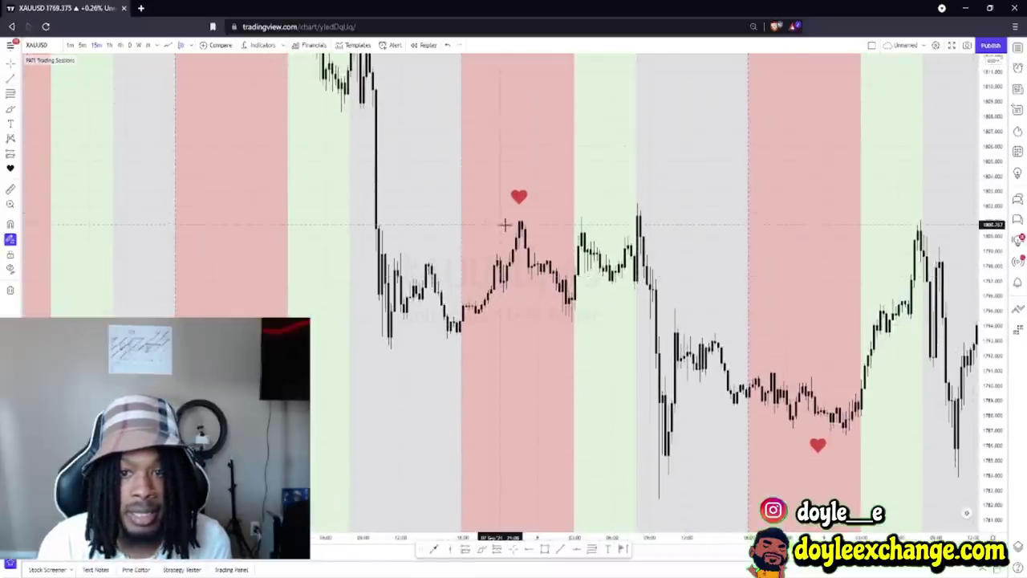
left_click(624, 217)
left_click(497, 218)
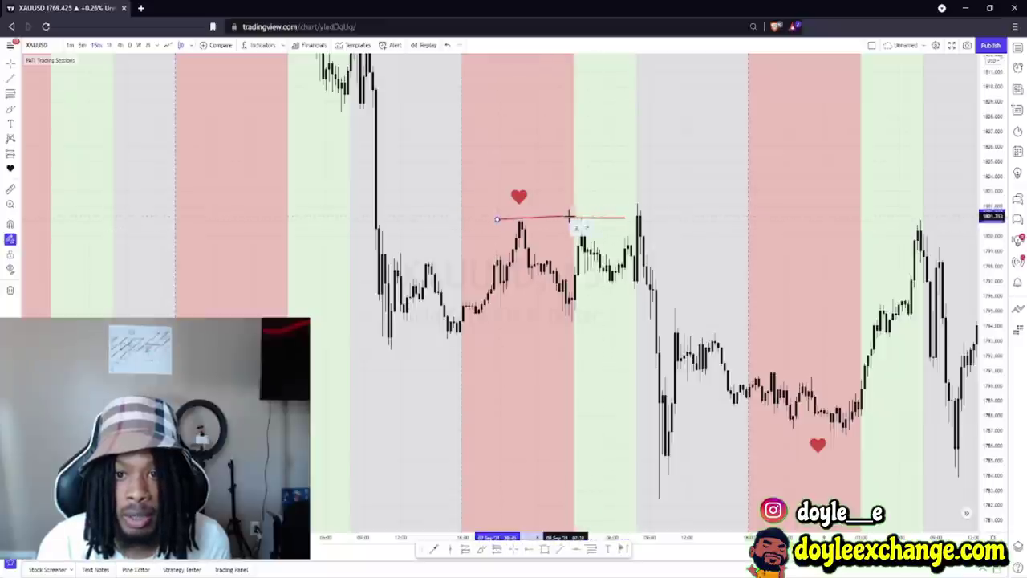
left_click(575, 218)
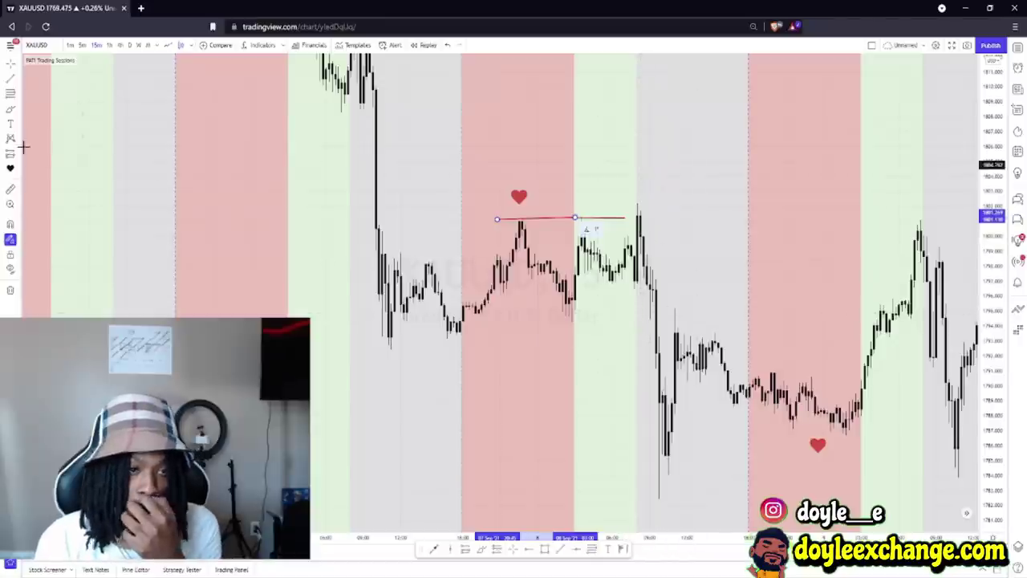
- Place a heart below the 7 September New York session lows and draw a horizontal trend line under those lows
left_click(11, 167)
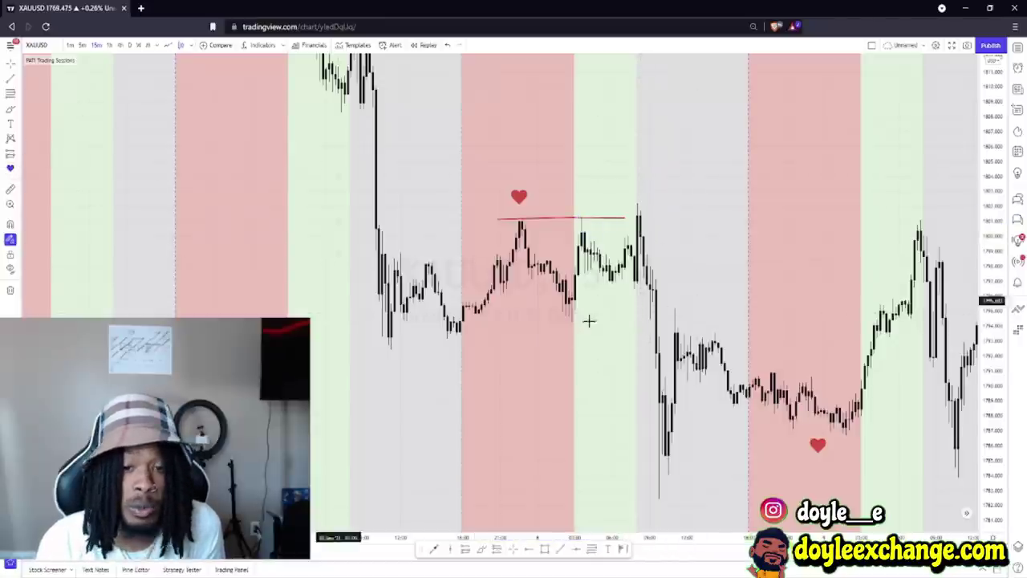
left_click(428, 344)
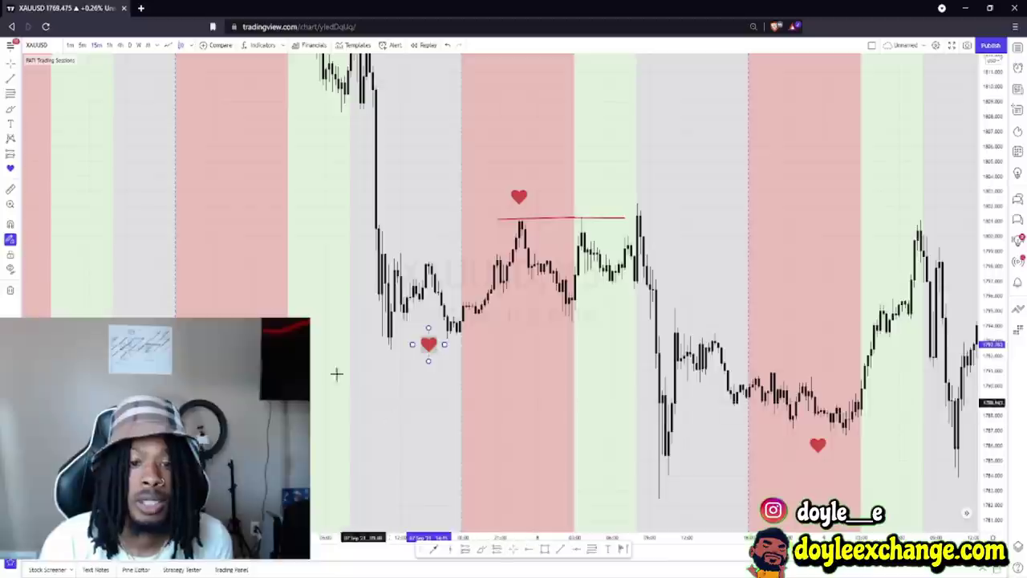
left_click(10, 89)
left_click(369, 351)
left_click(481, 352)
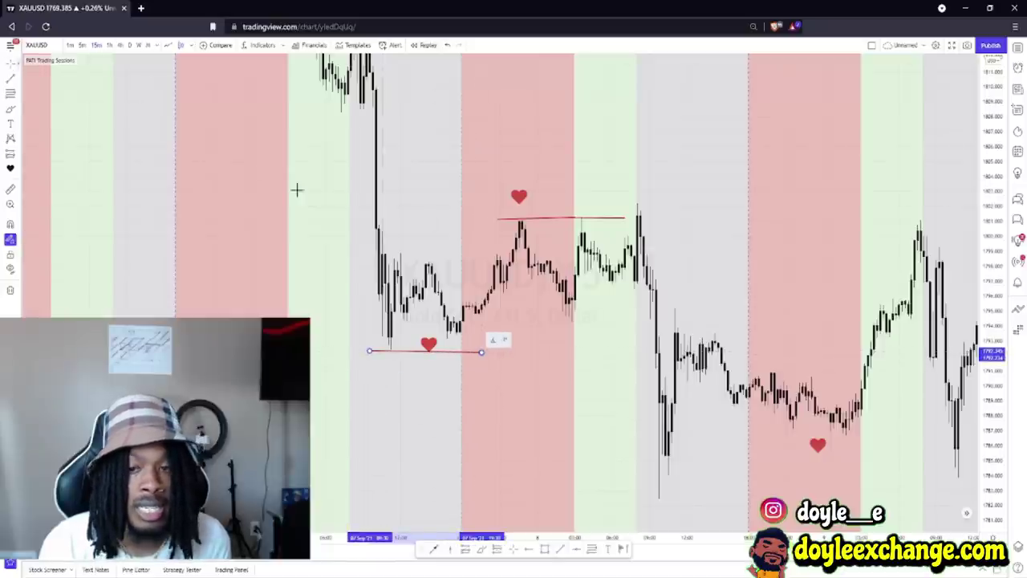
left_click(568, 325)
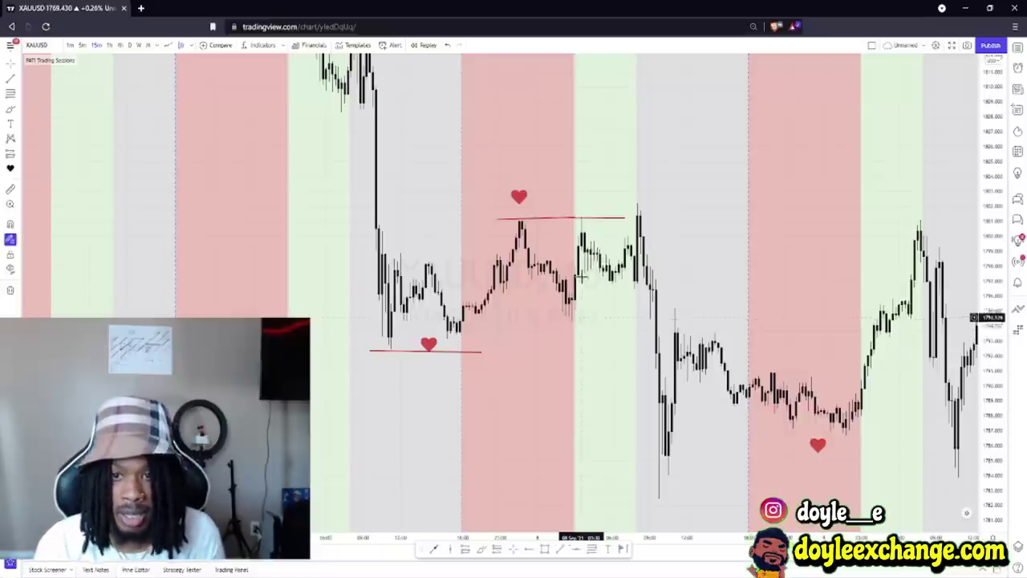
- Brush two downward arrows and a level stroke at the 8 September London high, and circle the spike at the New York open
left_click(10, 110)
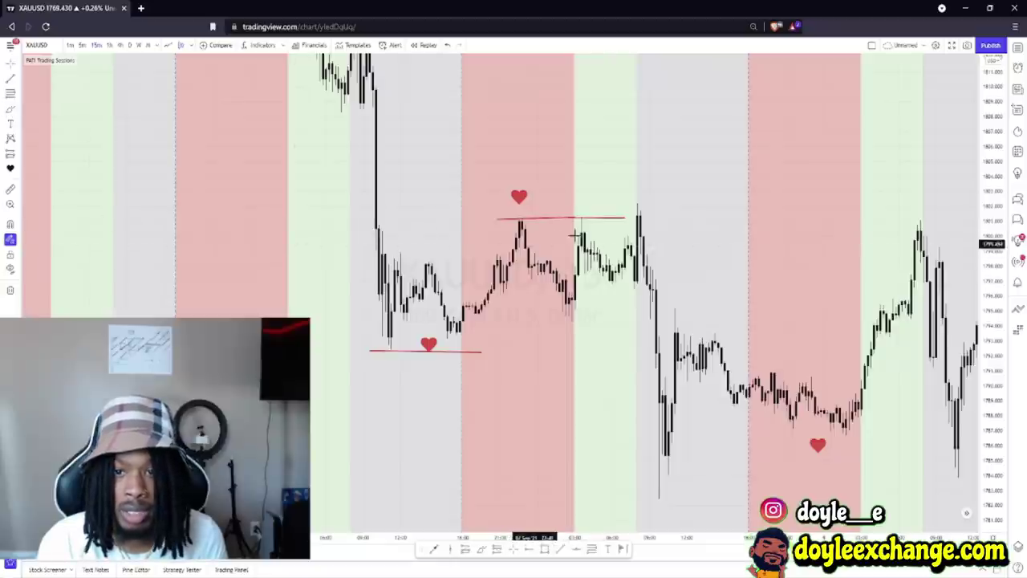
mouse_move(615, 186)
left_mouse_down()
mouse_move(611, 215)
mouse_move(602, 211)
left_mouse_up()
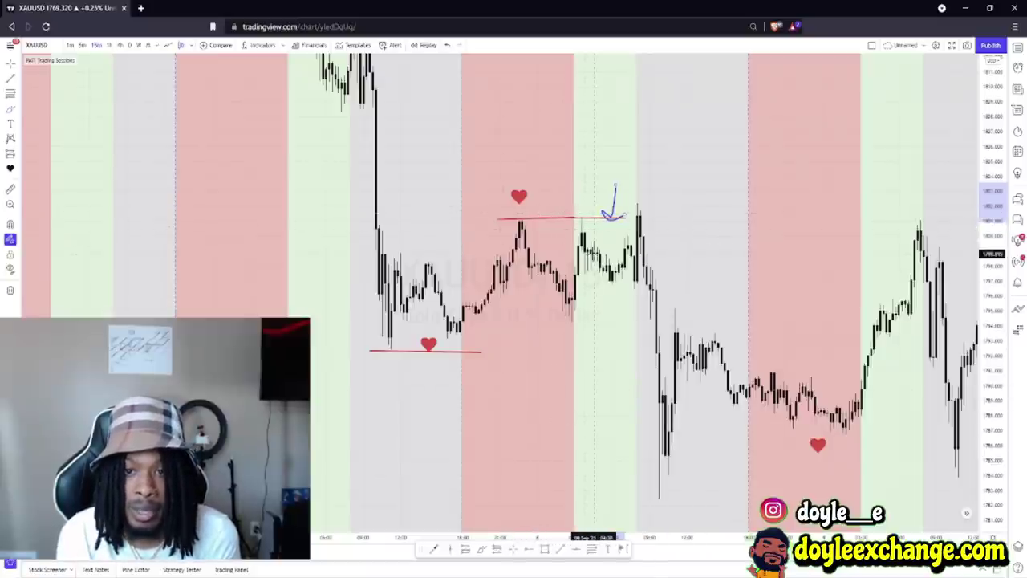
mouse_move(591, 237)
left_mouse_down()
mouse_move(604, 258)
mouse_move(615, 249)
left_mouse_up()
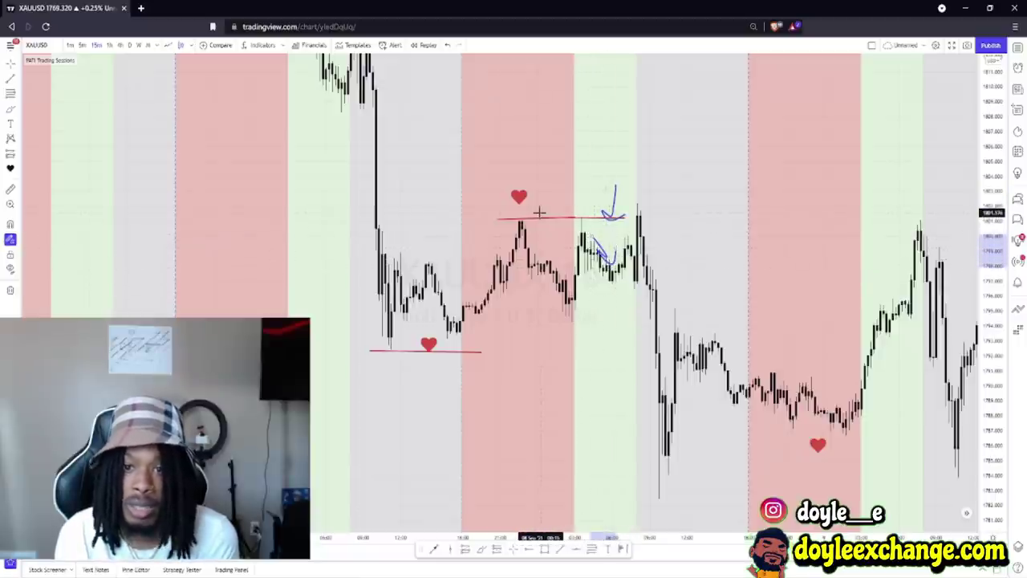
left_click_drag(542, 213, 616, 215)
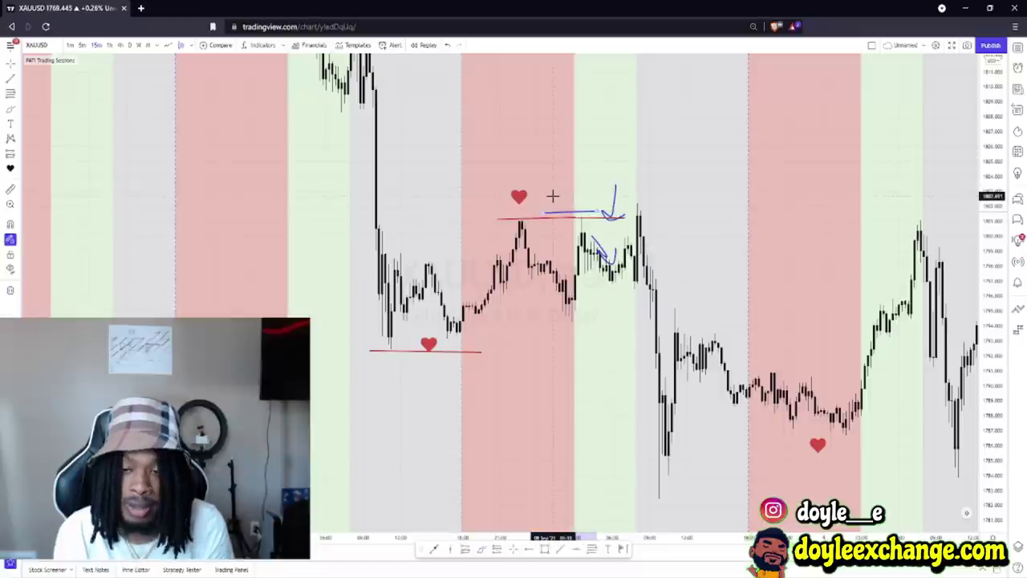
mouse_move(648, 208)
left_mouse_down()
mouse_move(634, 204)
mouse_move(647, 207)
left_mouse_up()
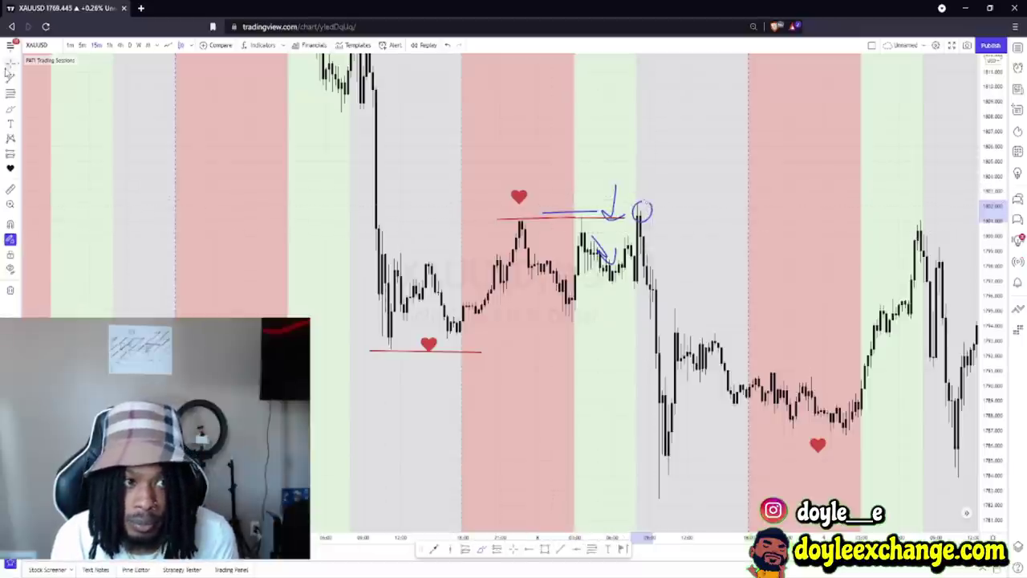
- Draw horizontal trend lines at the high and low of the 9 September London session
scroll(589, 227, "right", 10)
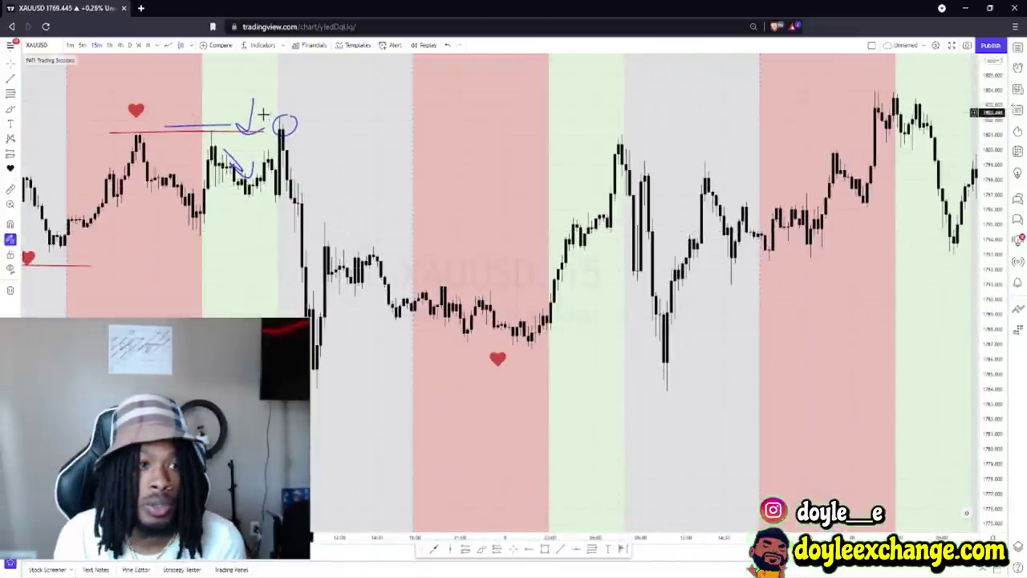
left_click(10, 80)
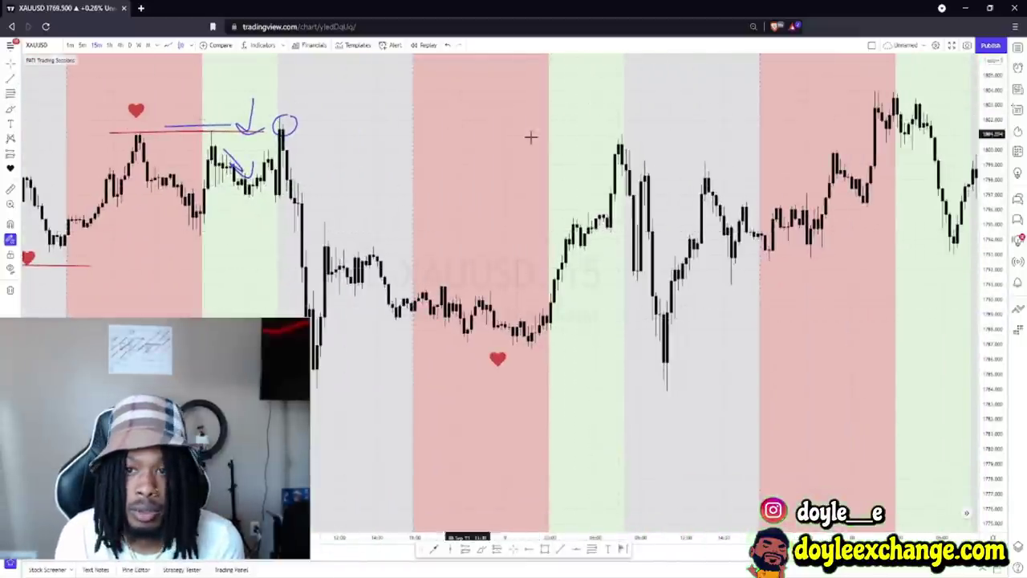
left_click(600, 134)
left_click(644, 133)
left_click(546, 328)
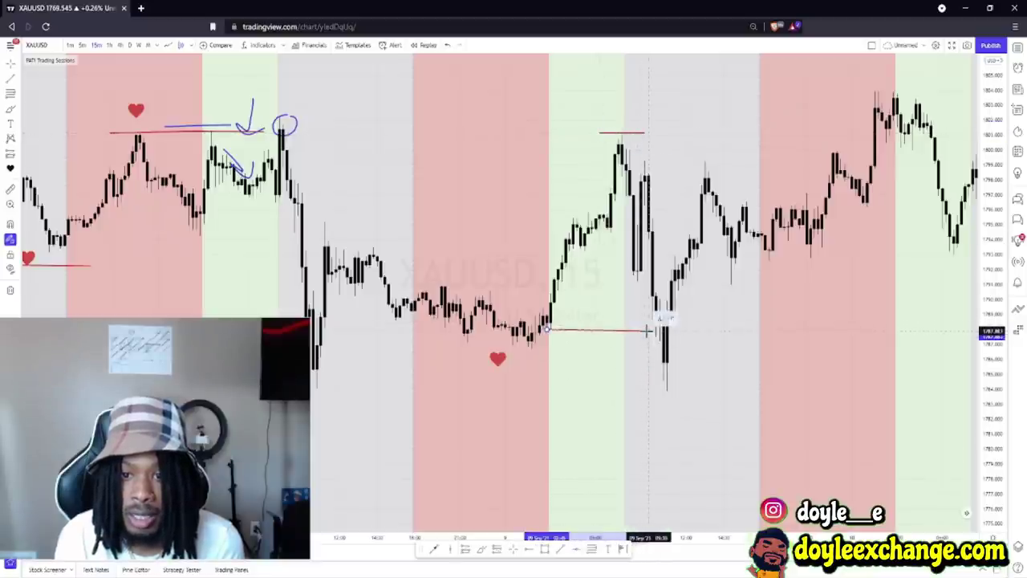
left_click(645, 328)
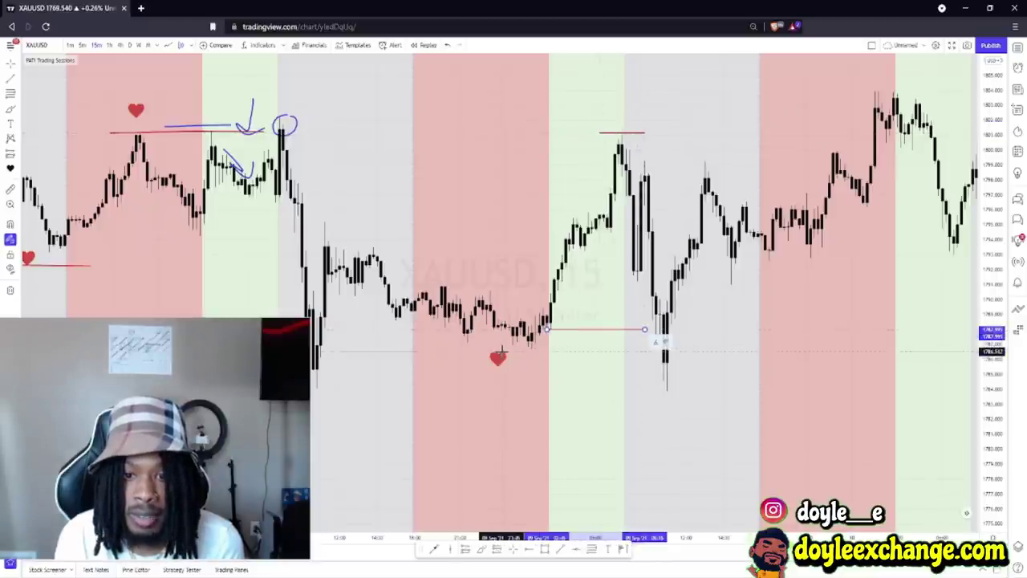
- Draw a horizontal trend line under the 9 September Asian low and a rectangle spanning the 8 and 9 September New York lows
left_click(512, 345)
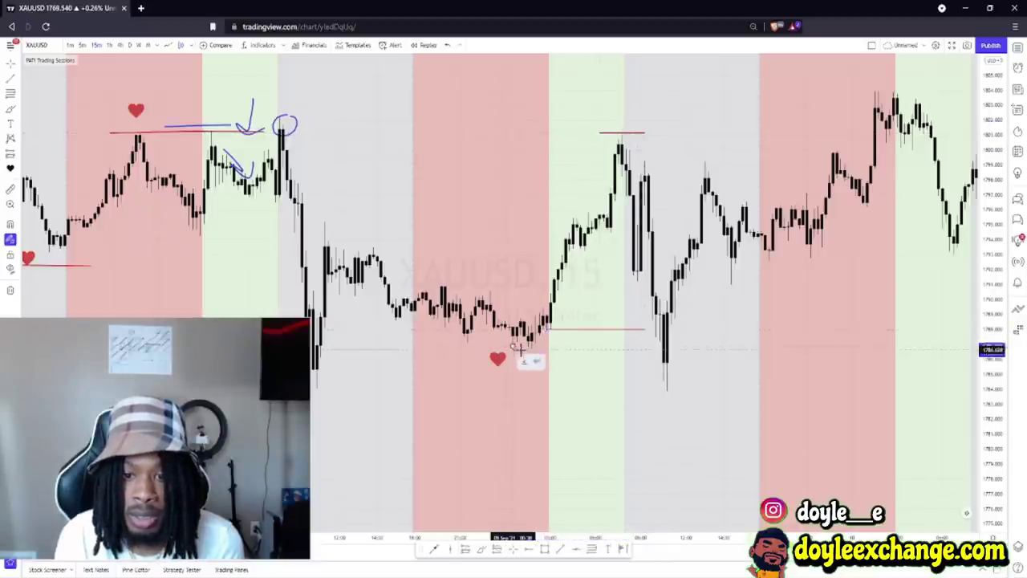
left_click(604, 346)
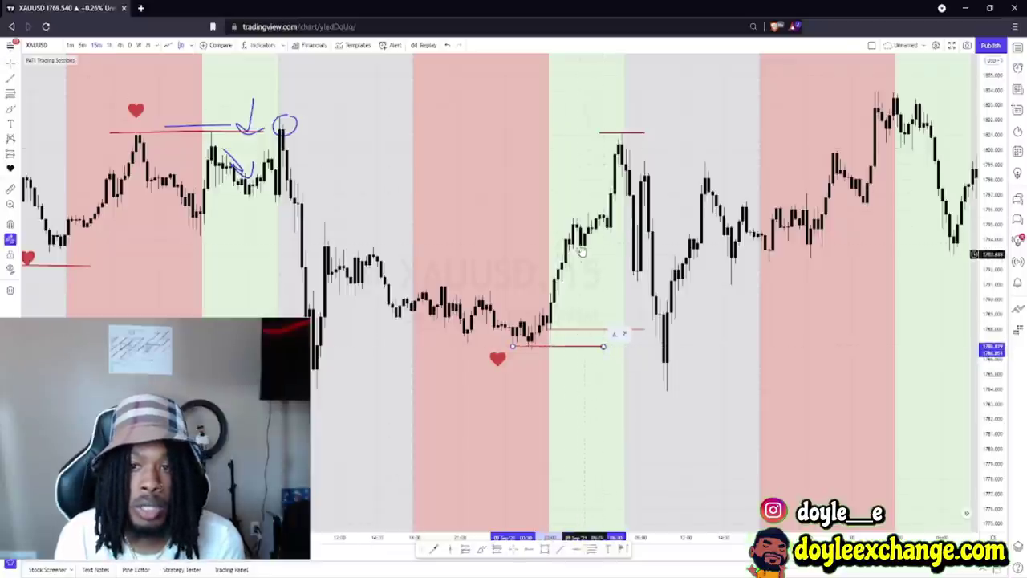
left_click_drag(604, 190, 540, 197)
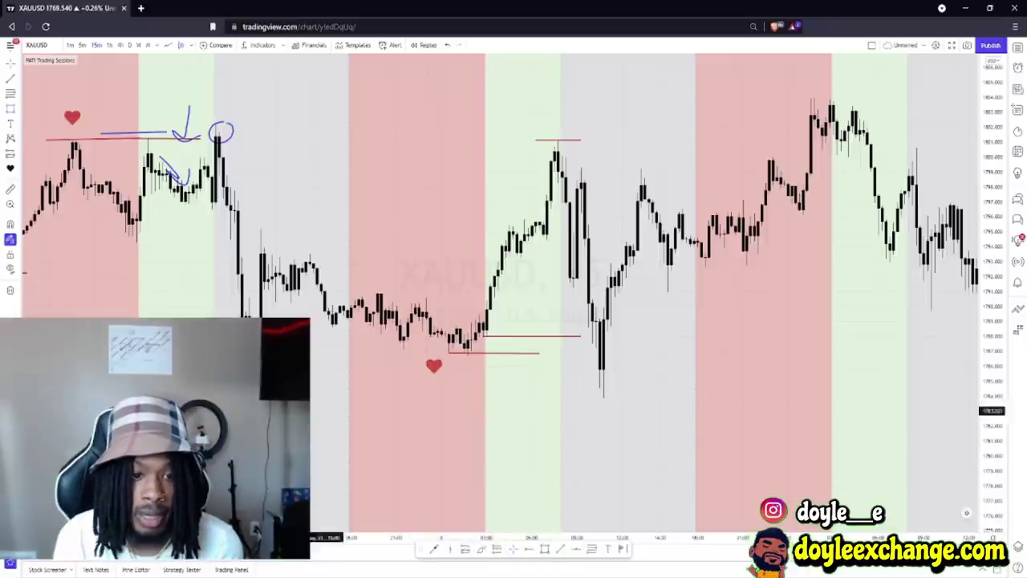
mouse_move(234, 376)
left_mouse_down()
mouse_move(663, 383)
mouse_move(686, 395)
left_mouse_up()
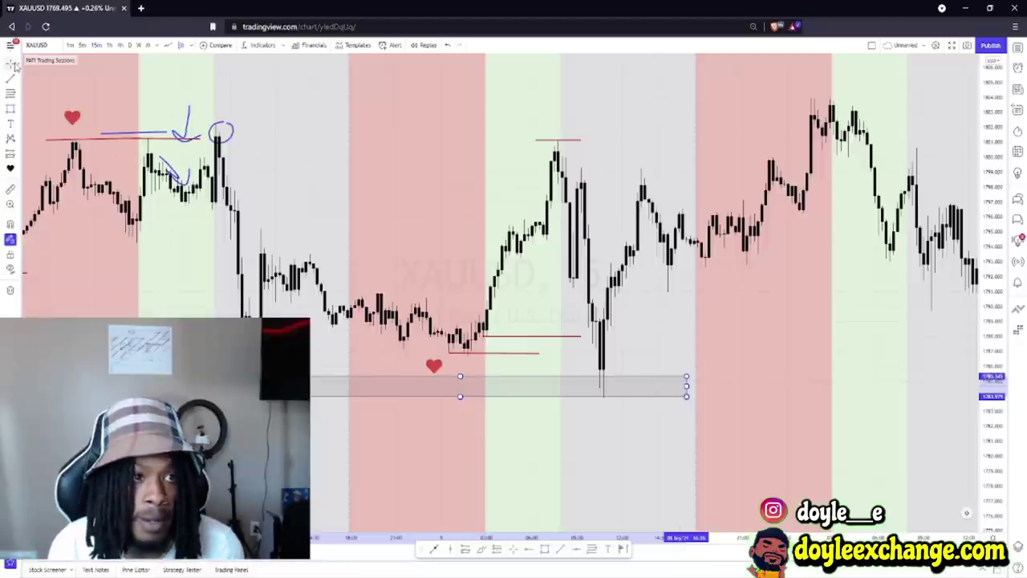
- Draw a zone along the 13 September Asian session lows into the New York session, and delete it
left_click_drag(758, 337, 401, 268)
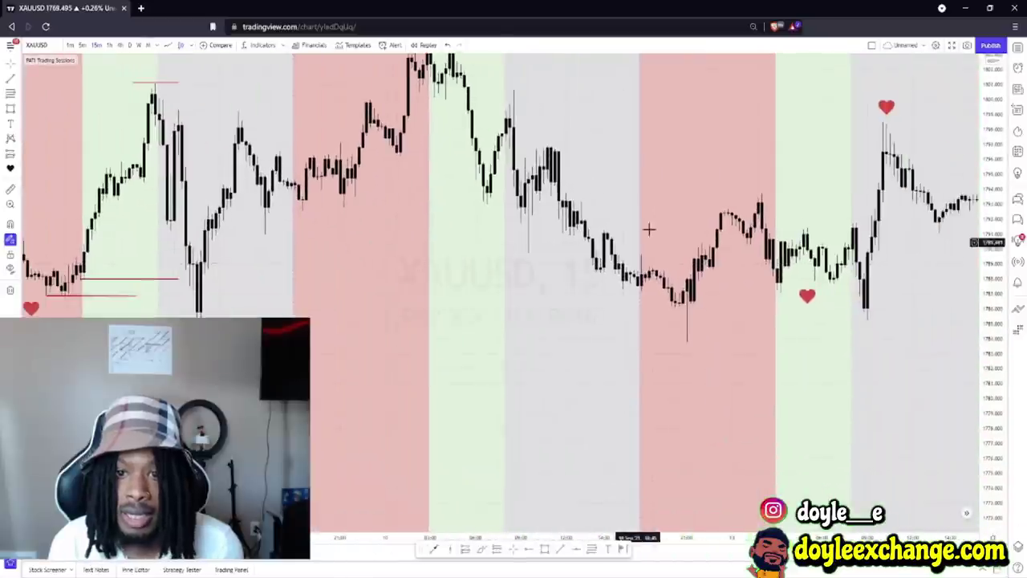
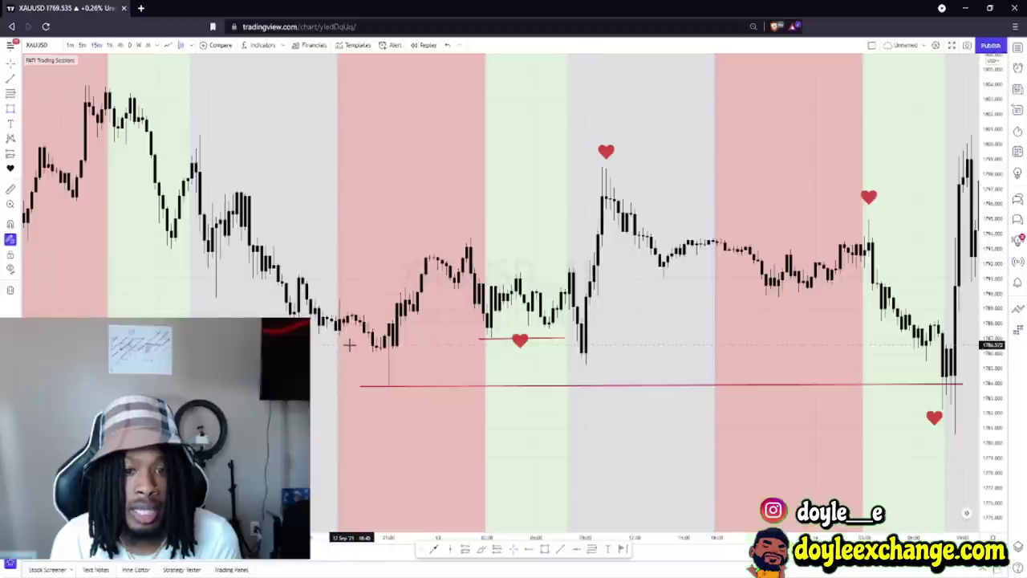
mouse_move(360, 350)
left_mouse_down()
mouse_move(558, 362)
mouse_move(684, 353)
left_mouse_up()
key("Delete")
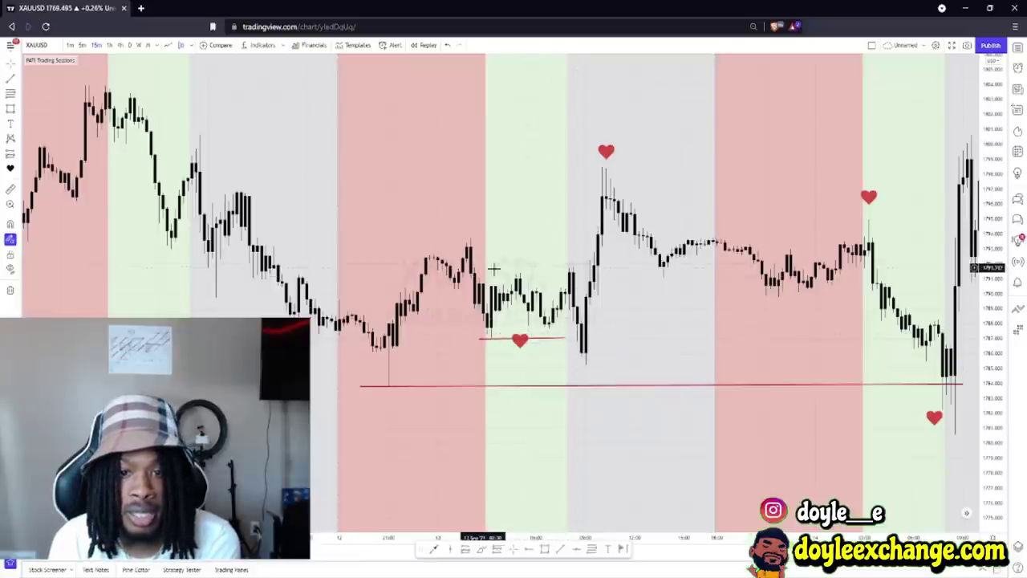
- Draw horizontal trend lines at the 13 September Asian session high and under the 14 September London session low
left_click(450, 239)
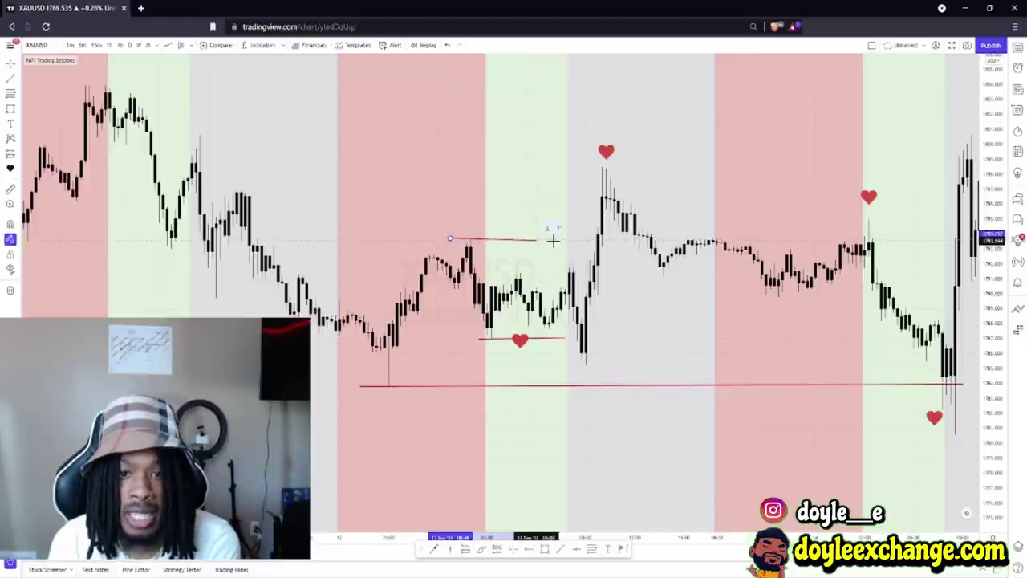
left_click(609, 237)
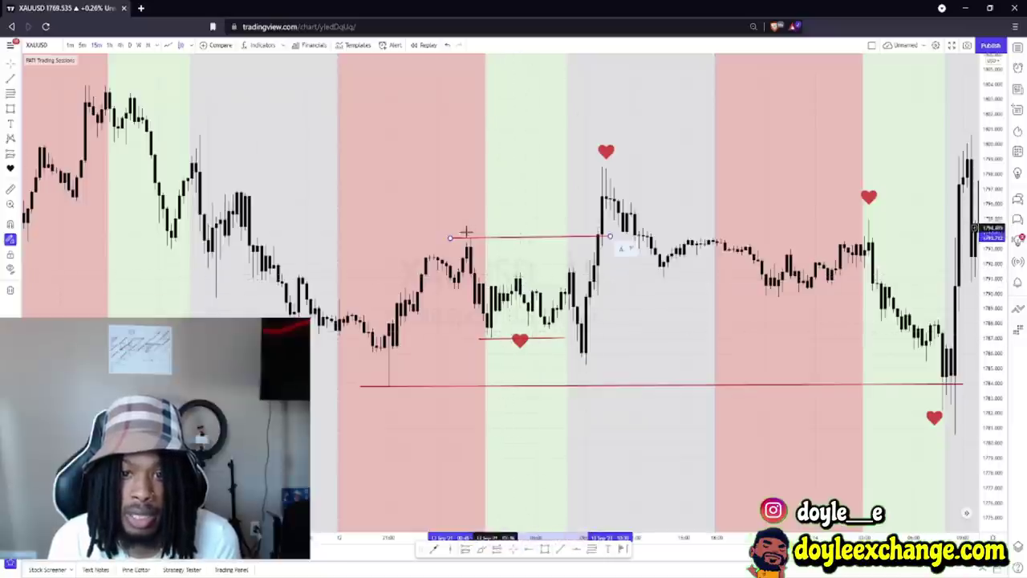
left_click_drag(724, 307, 612, 286)
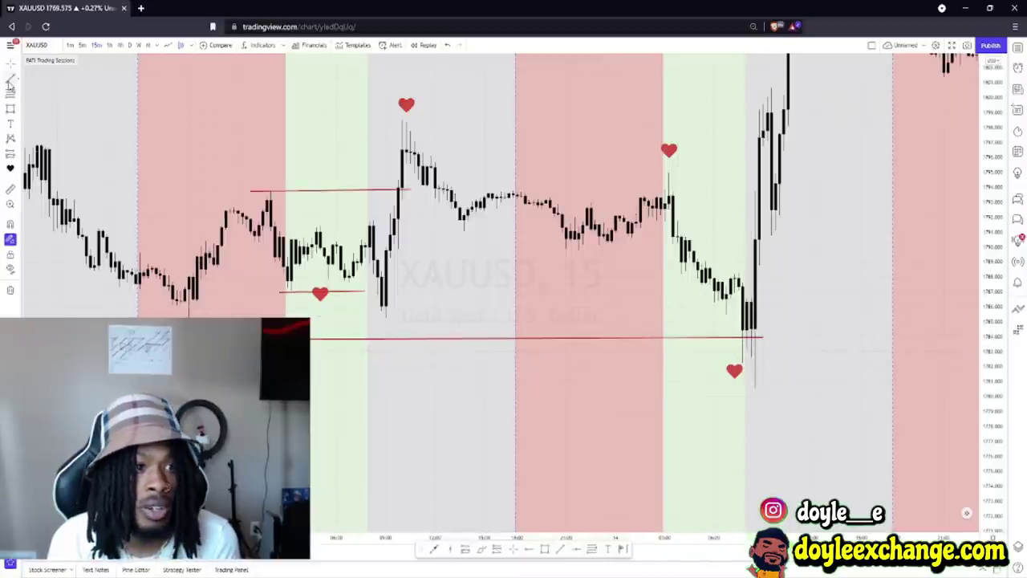
left_click(713, 362)
left_click(821, 362)
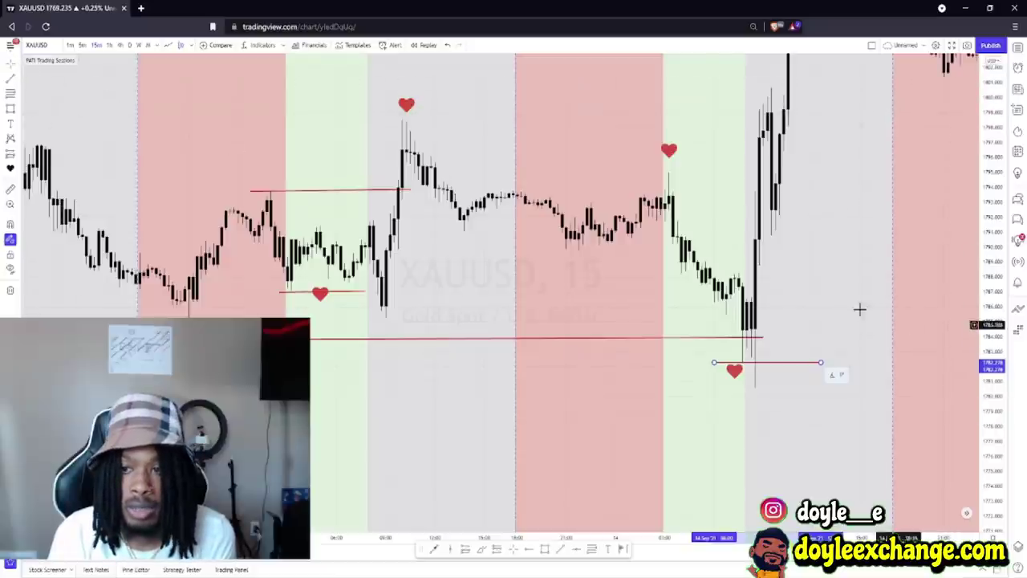
left_click(774, 311)
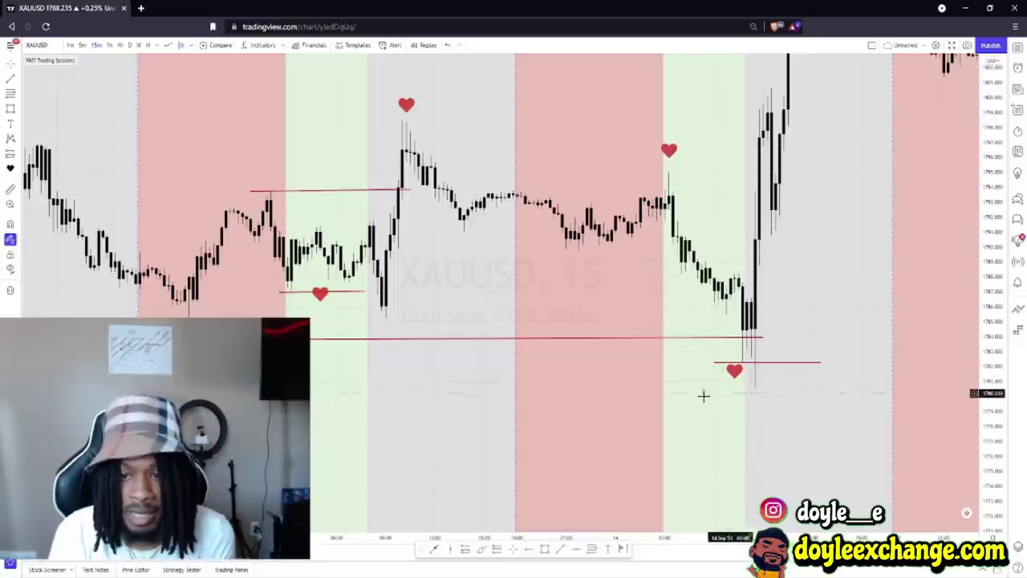
- Draw horizontal trend lines from the 14 September London, 13 September New York and 10 September Asian highs into the 14 September New York session
left_click_drag(671, 275, 641, 353)
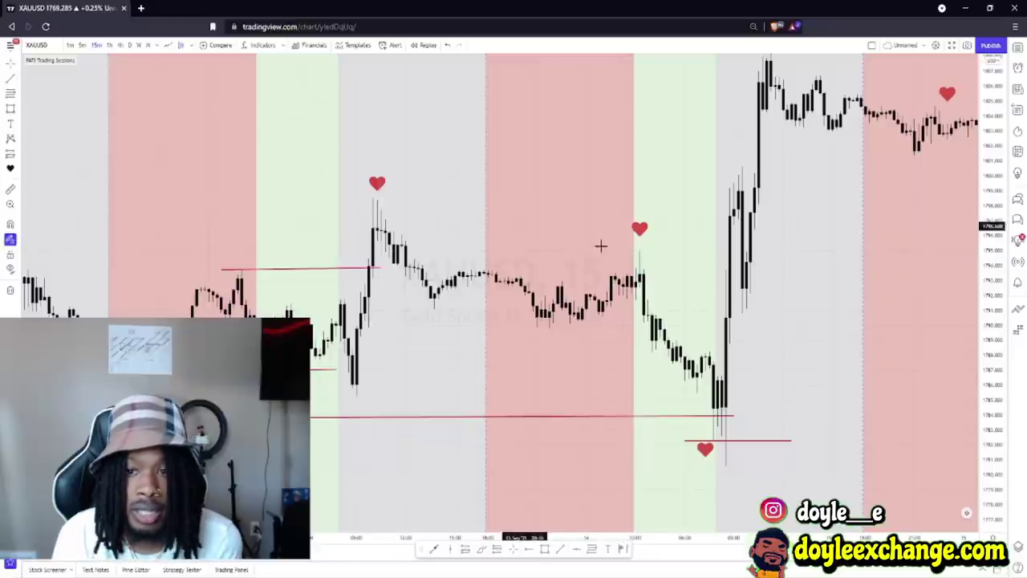
left_click_drag(621, 252, 767, 252)
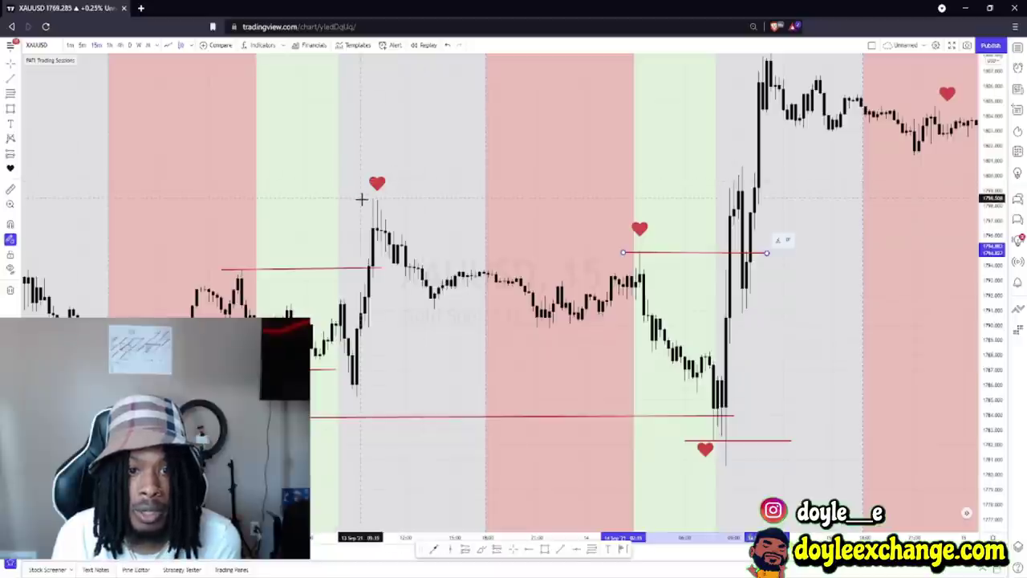
left_click_drag(362, 199, 758, 201)
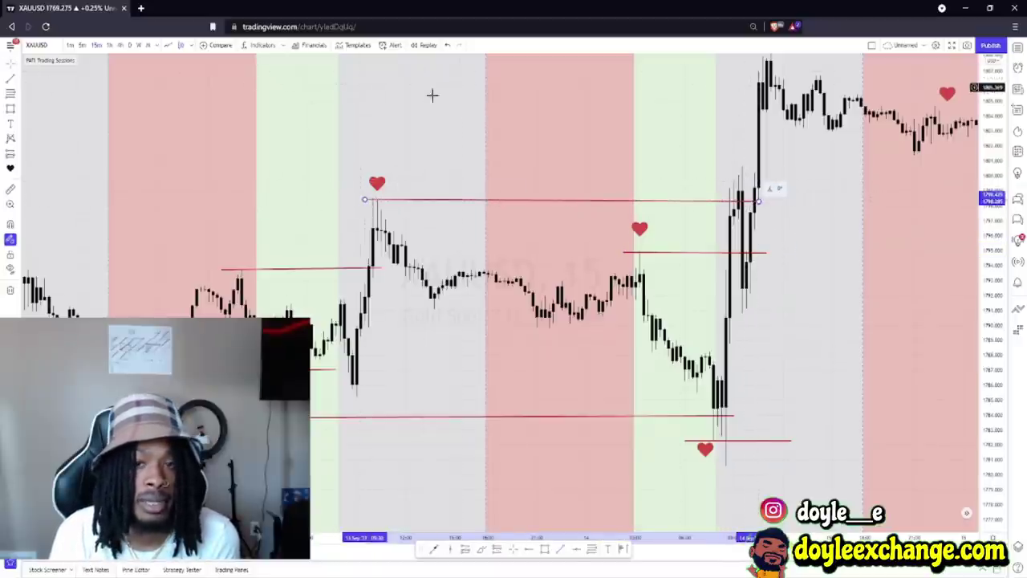
scroll(488, 146, "down", 4)
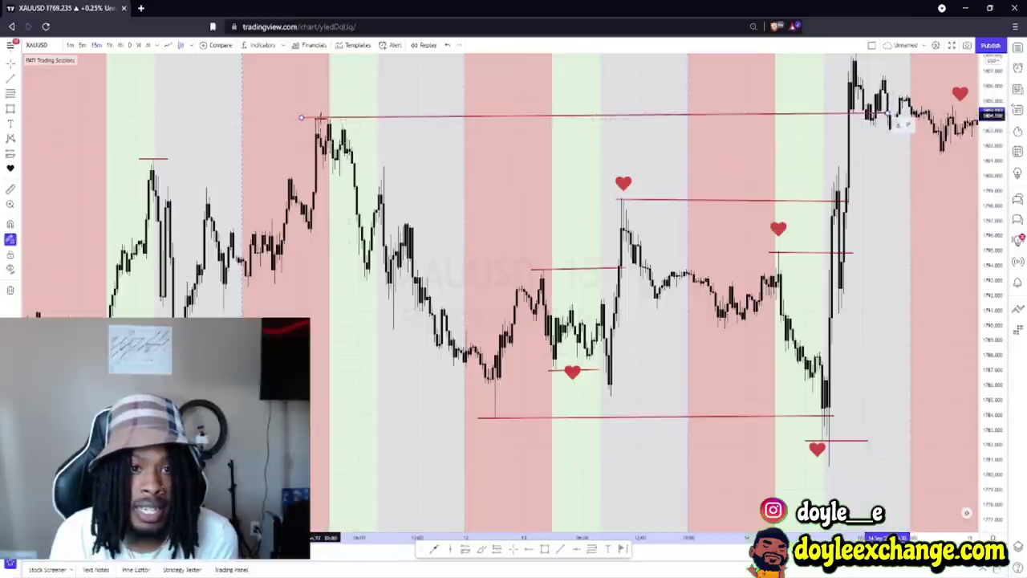
left_click(889, 118)
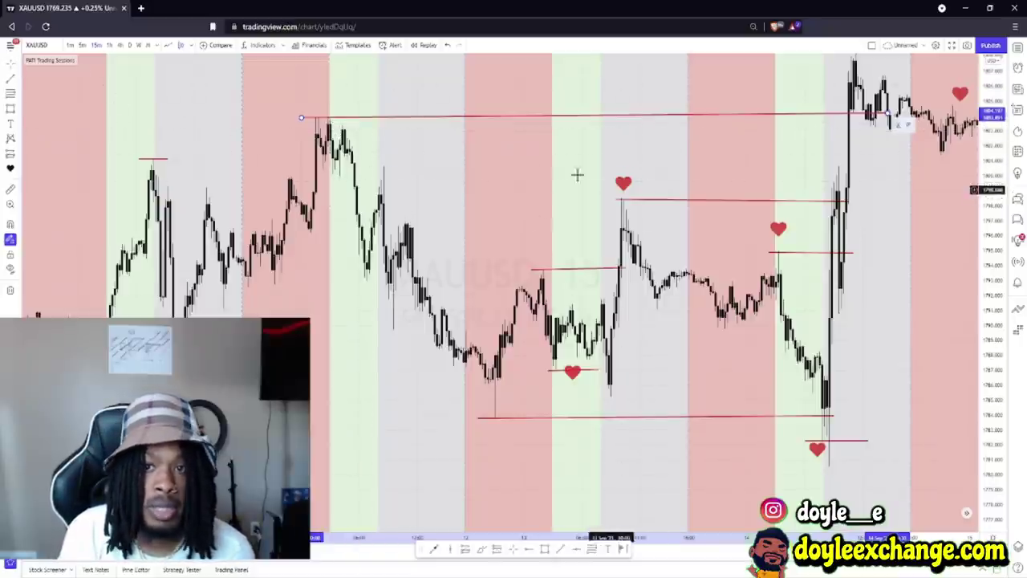
- Draw horizontal trend lines at the 15 September Asian session high and London session low, extending both into the New York session
left_click_drag(802, 153, 625, 209)
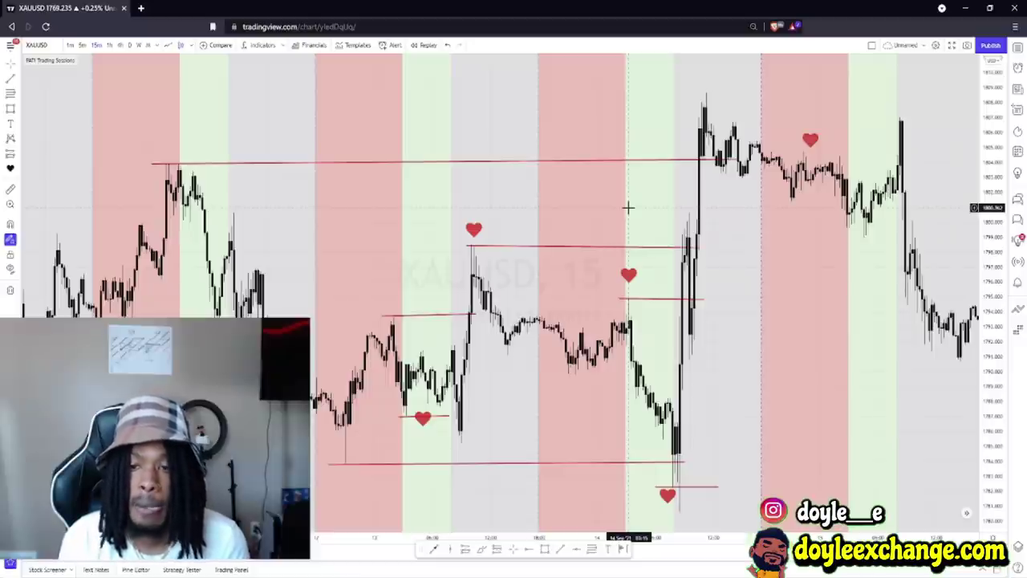
scroll(839, 275, "up", 5)
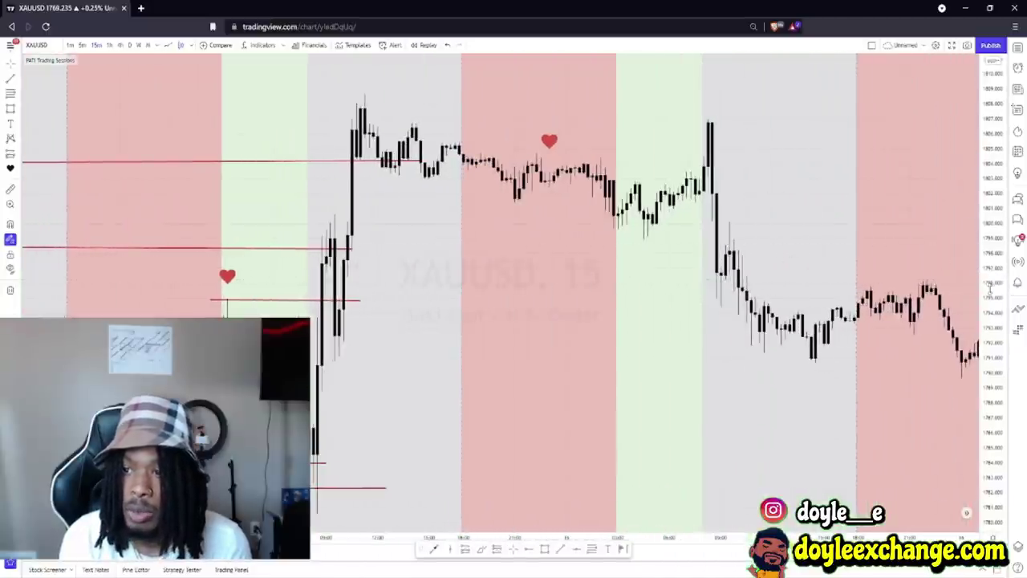
left_click_drag(939, 259, 962, 128)
left_click_drag(482, 301, 482, 348)
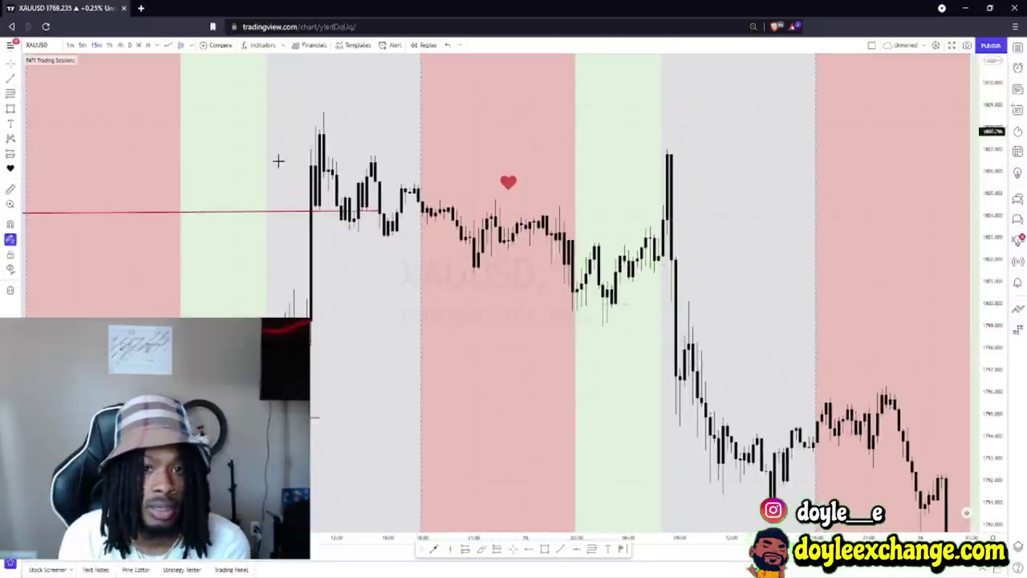
left_click(427, 200)
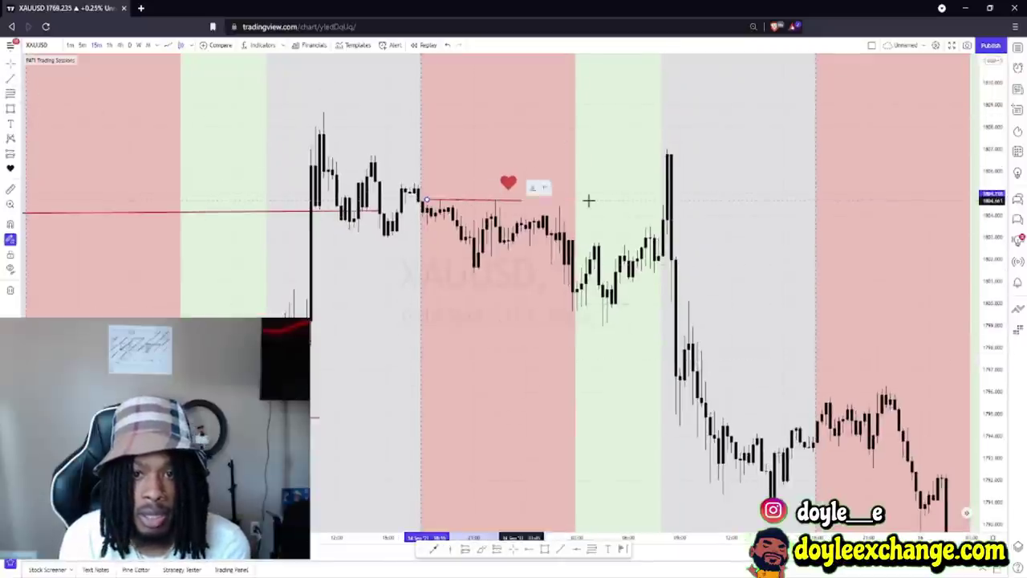
left_click(678, 199)
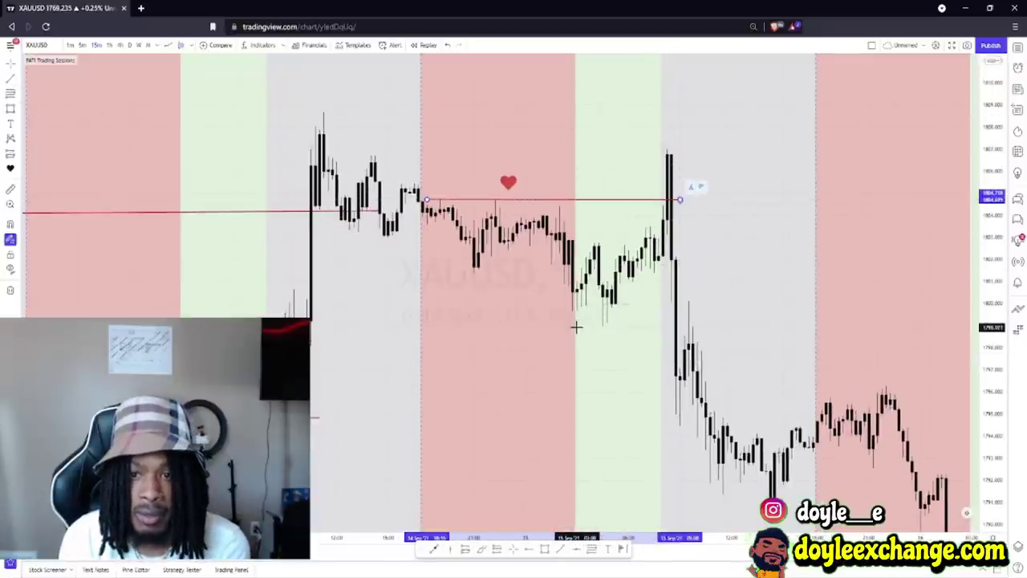
left_click(577, 324)
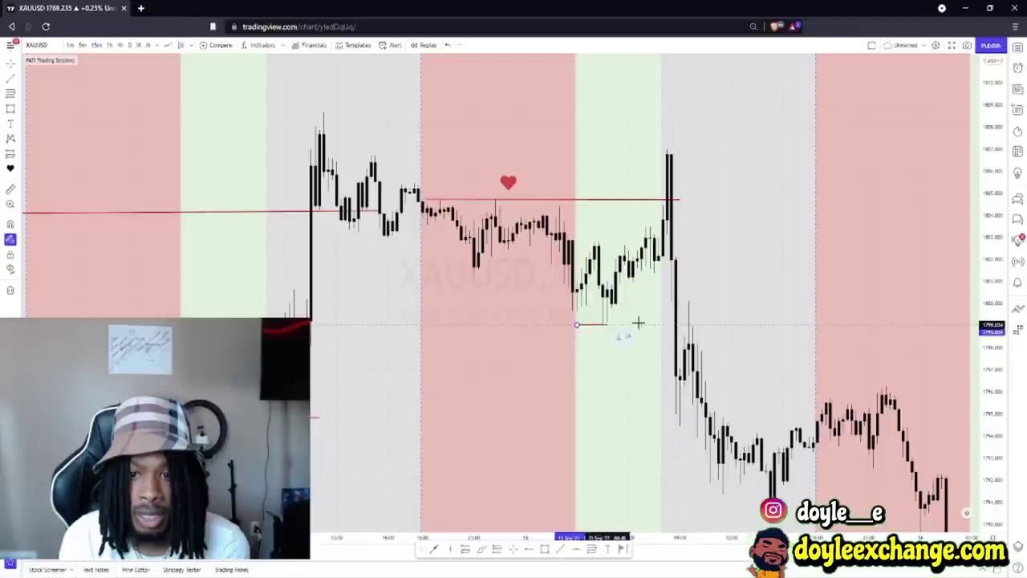
left_click(716, 320)
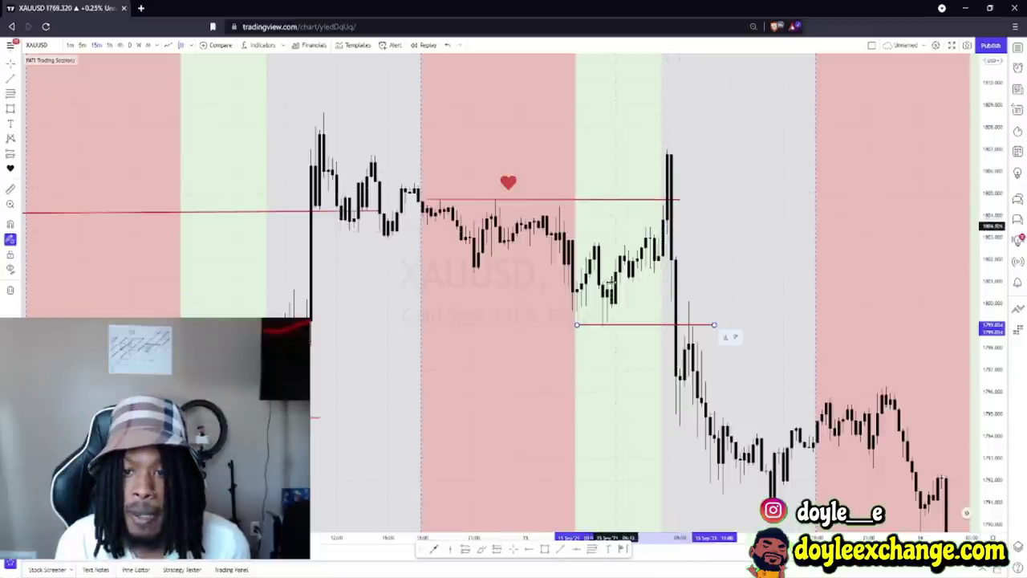
- Draw a rectangle zone over the 15 September London session lows, extending into the New York session
scroll(582, 273, "down", 1)
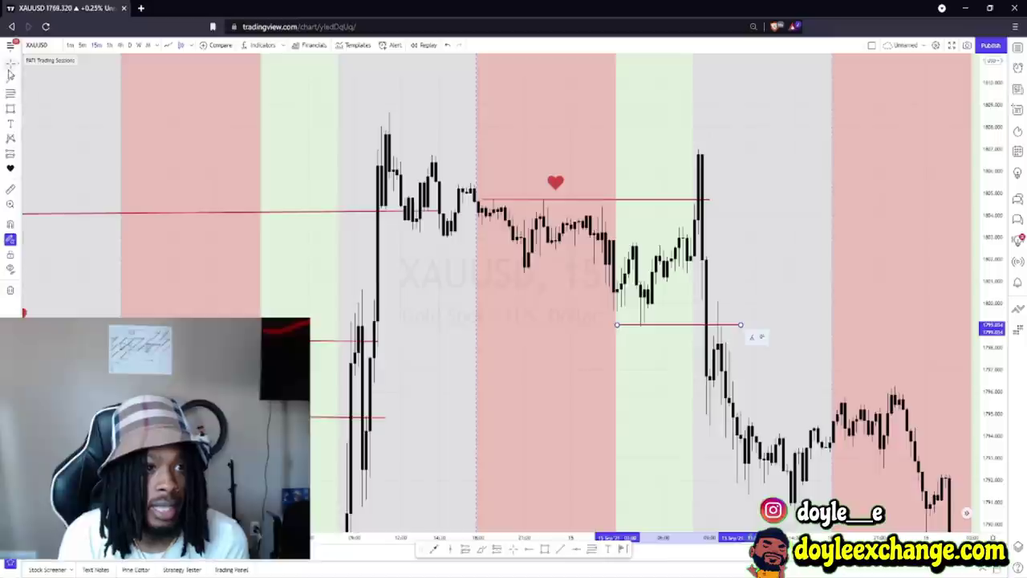
left_click_drag(481, 369, 438, 277)
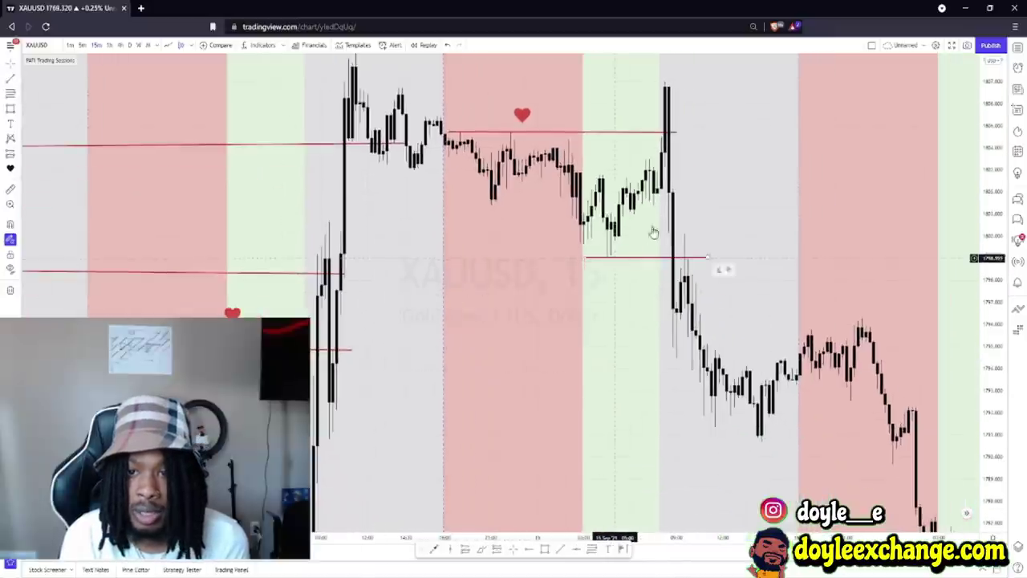
left_click_drag(576, 300, 557, 263)
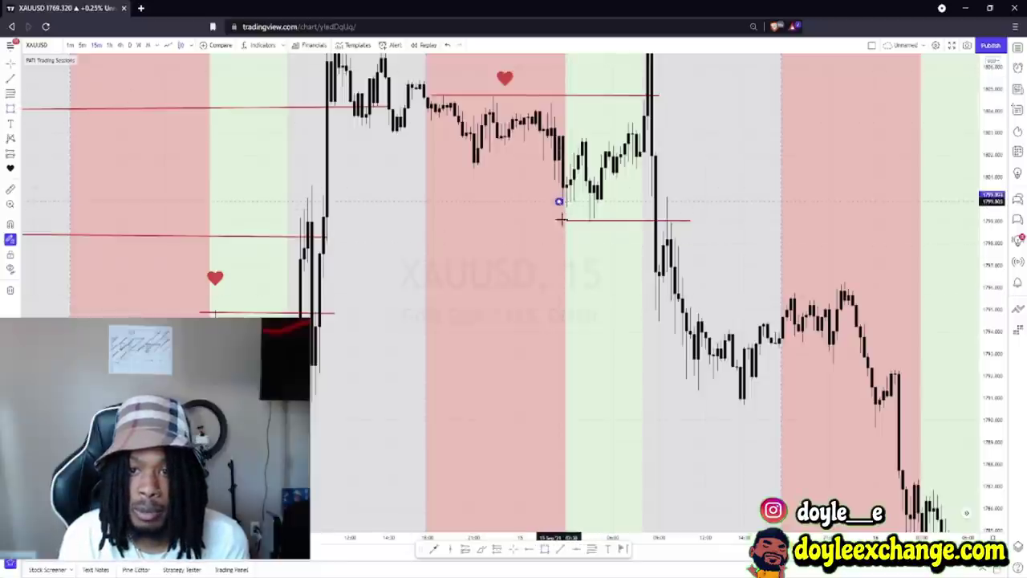
left_click(744, 218)
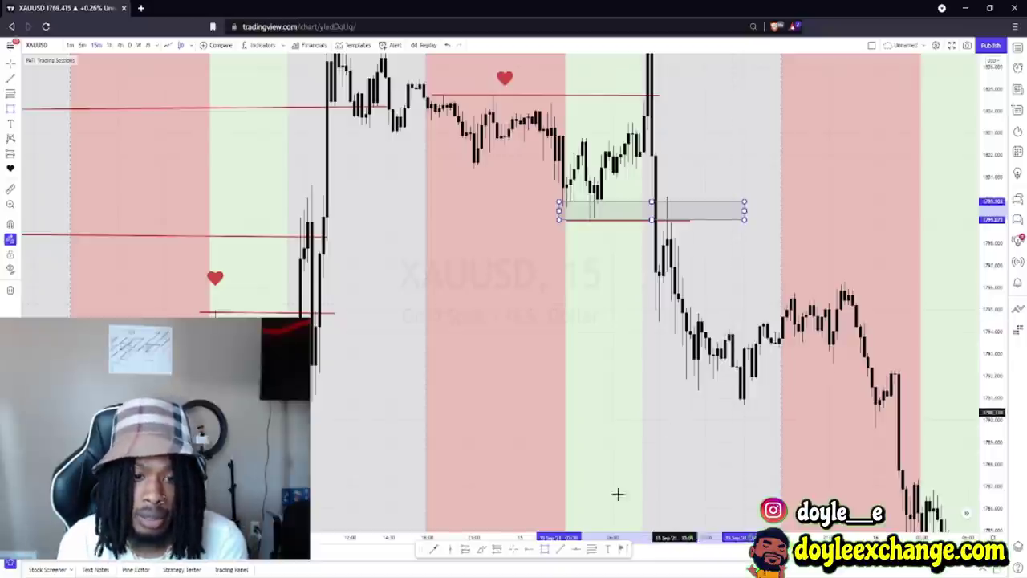
mouse_move(401, 409)
left_mouse_down()
mouse_move(454, 264)
mouse_move(414, 400)
mouse_move(436, 268)
left_mouse_up()
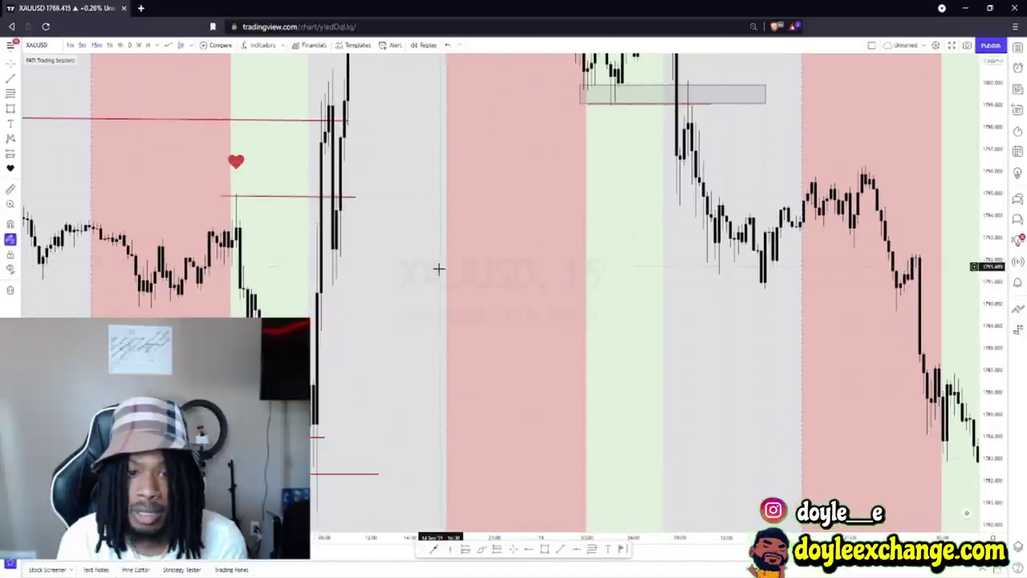
left_click_drag(989, 118, 990, 200)
left_click_drag(584, 265, 603, 343)
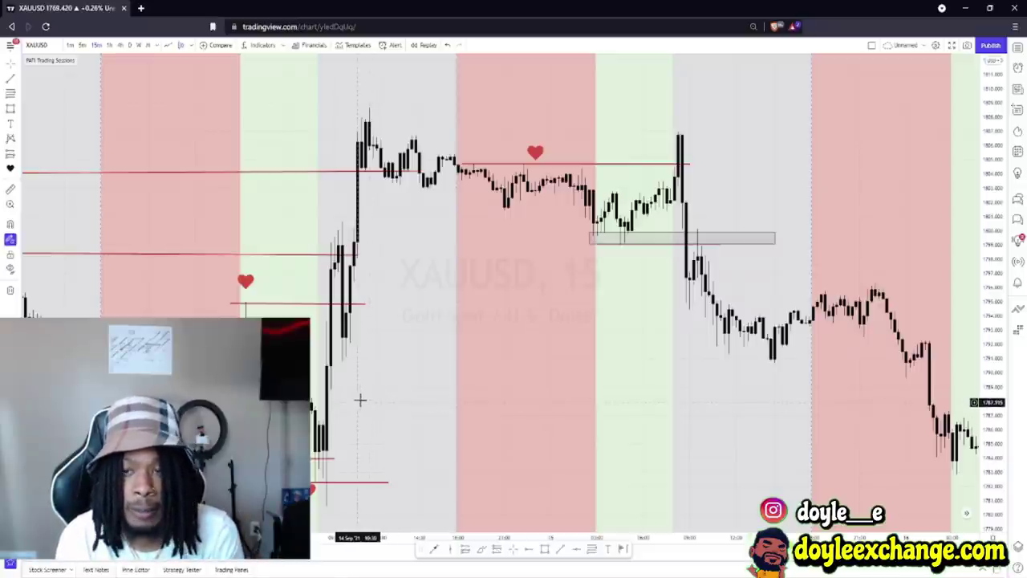
- Draw horizontal trend lines at the 17 September New York session low and slightly below it, extending both into the following Asian session
left_click_drag(596, 372, 385, 298)
left_click_drag(610, 240, 403, 214)
left_click_drag(562, 240, 387, 373)
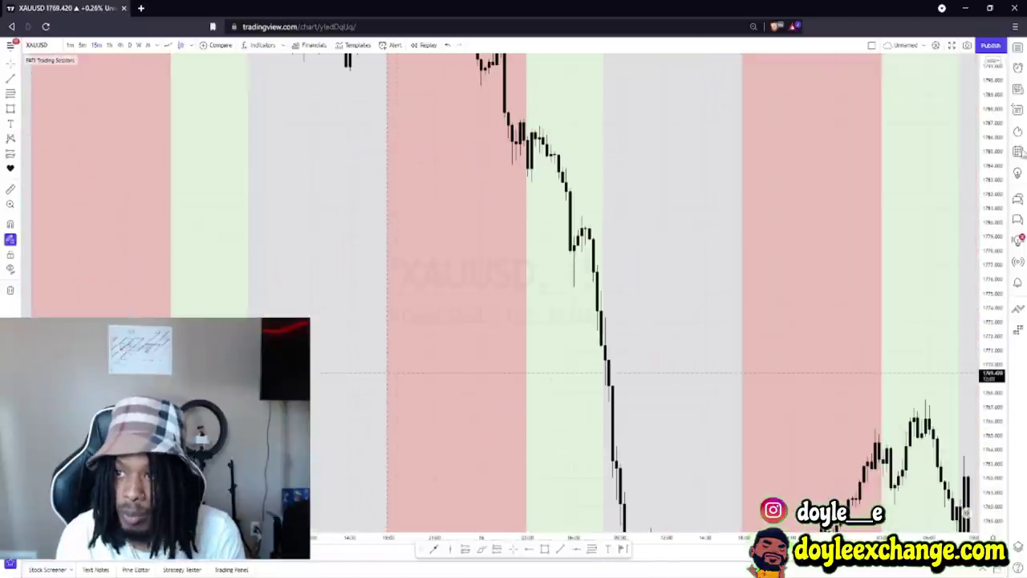
left_click_drag(995, 108, 995, 176)
left_click_drag(773, 328, 424, 217)
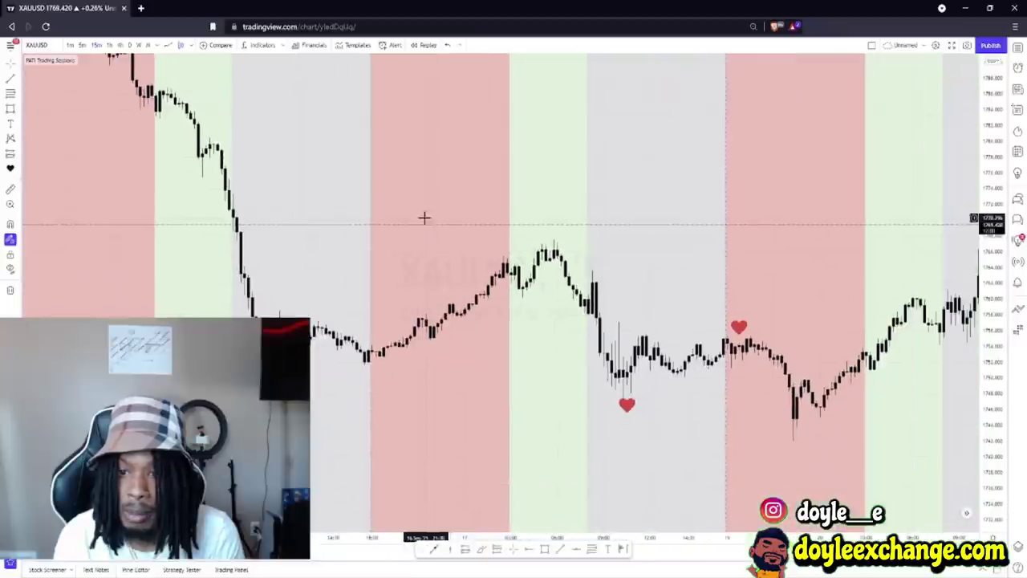
left_click_drag(995, 241, 995, 196)
scroll(866, 310, "down", 1)
scroll(619, 389, "up", 1)
left_click_drag(619, 388, 526, 331)
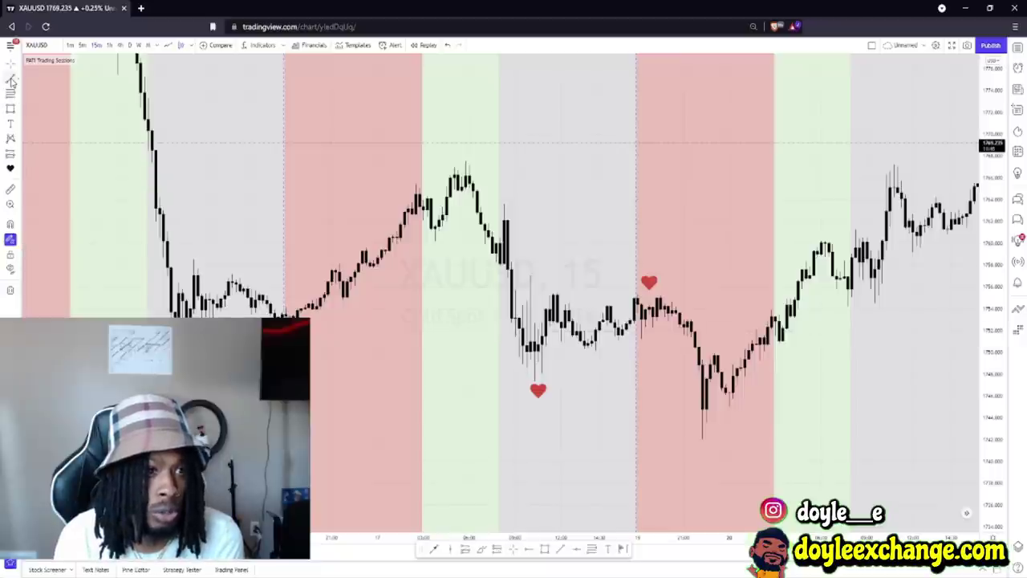
left_click(519, 382)
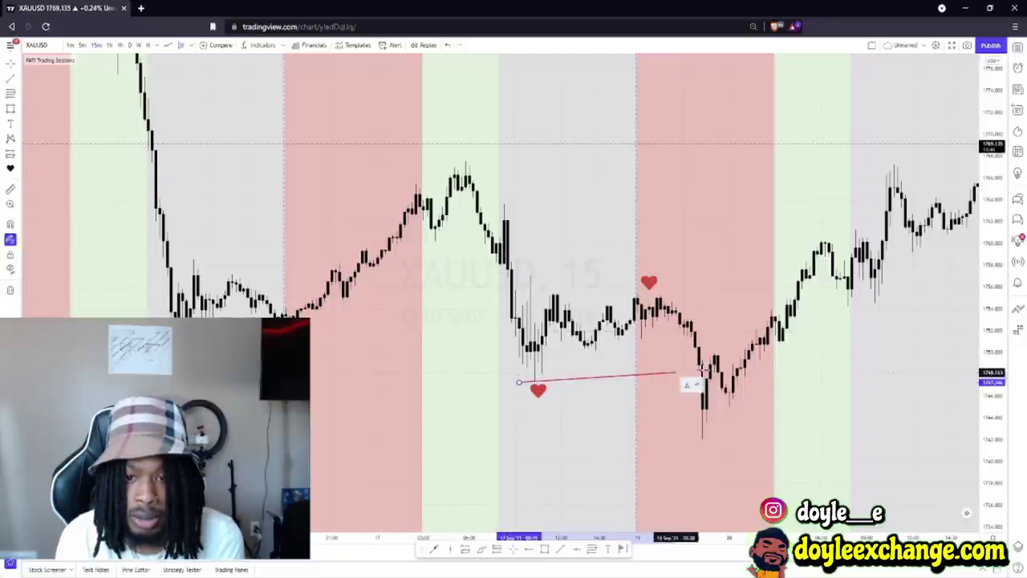
left_click(764, 381)
left_click(296, 401)
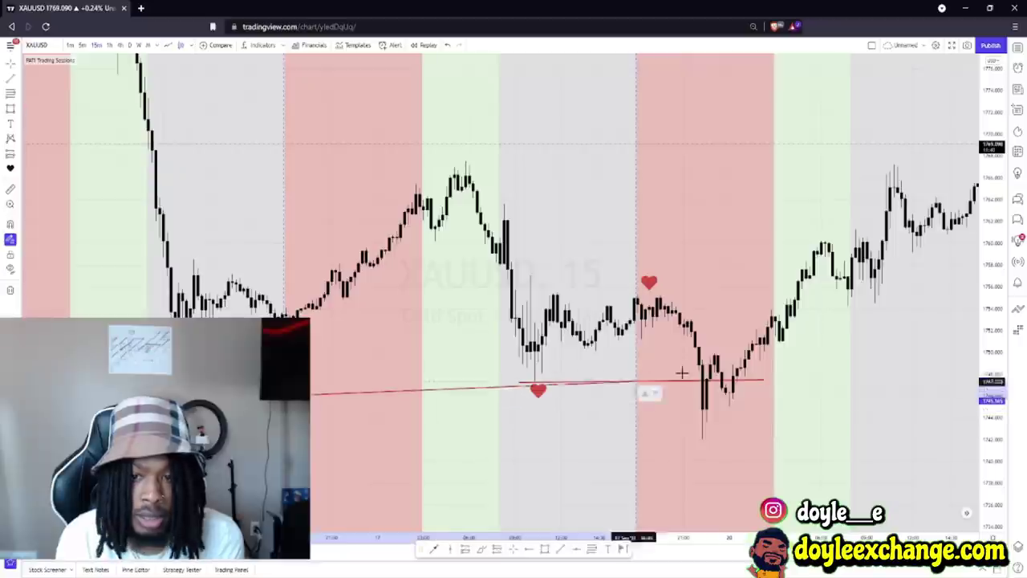
left_click(755, 403)
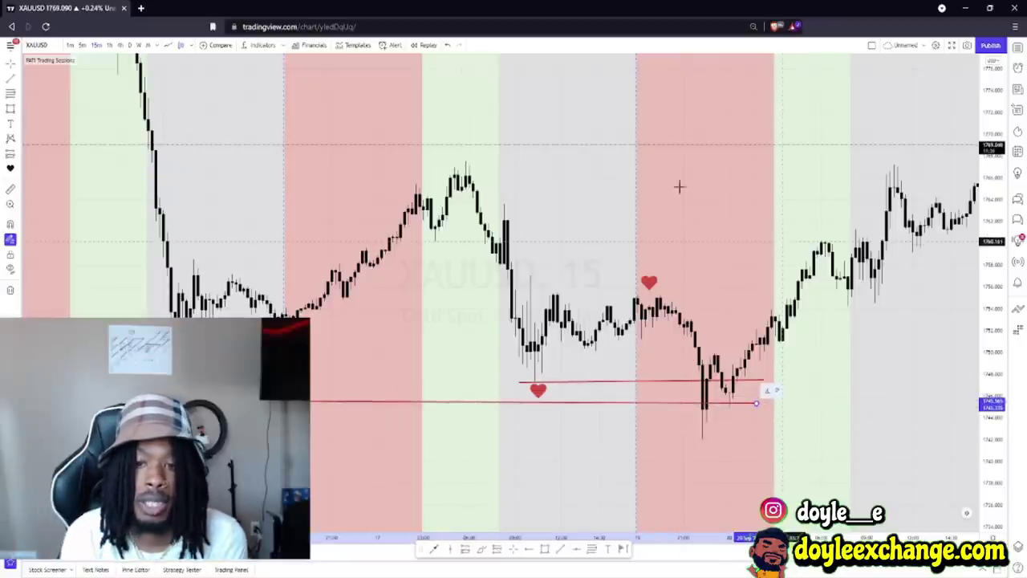
- Draw horizontal trend lines from the 22 September Asian high, 21 September New York high and 22 September London low through the 22 September New York session
left_click_drag(725, 298, 623, 328)
scroll(438, 360, "down", 3)
scroll(591, 302, "up", 2)
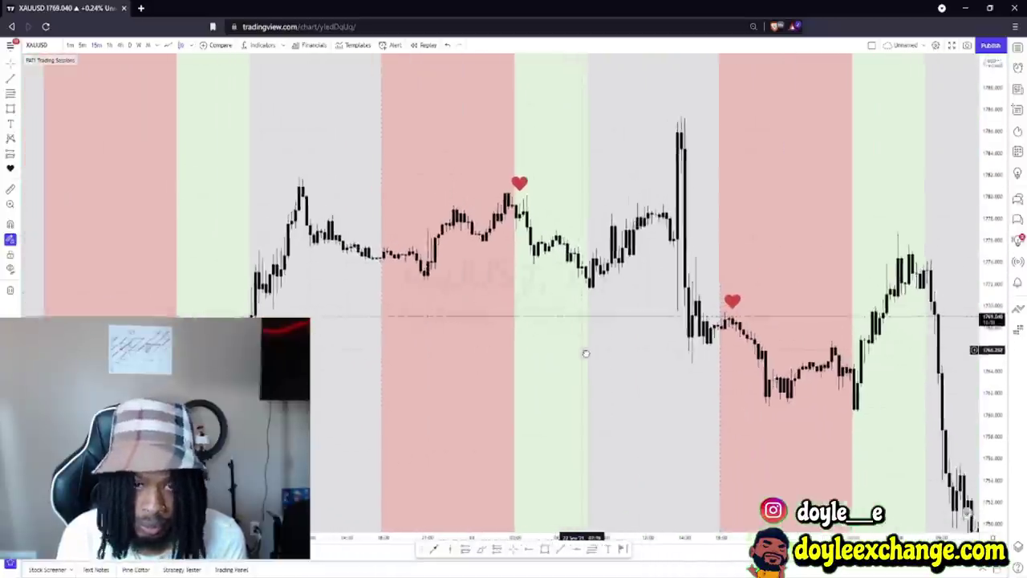
left_click(460, 195)
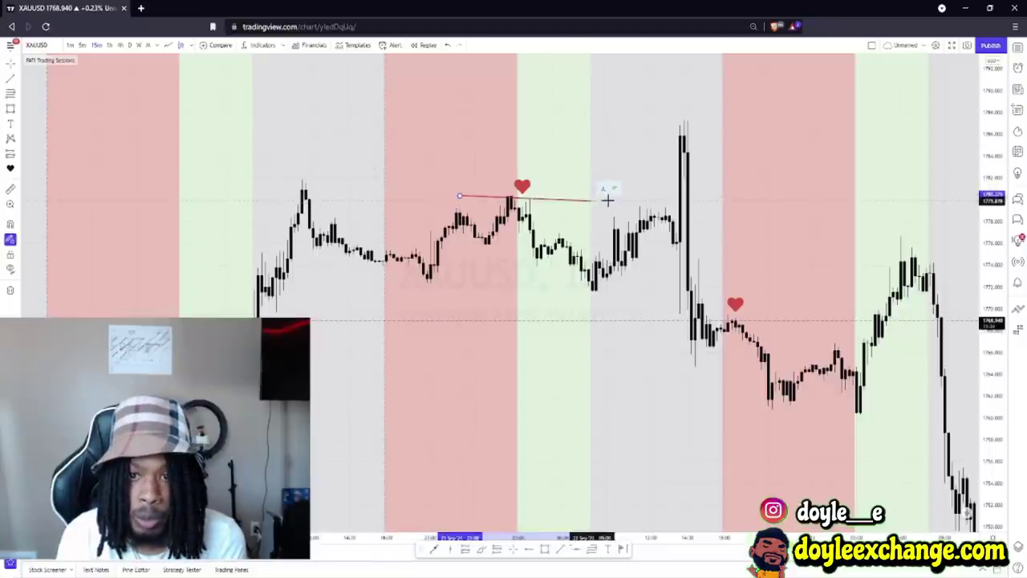
left_click(734, 196)
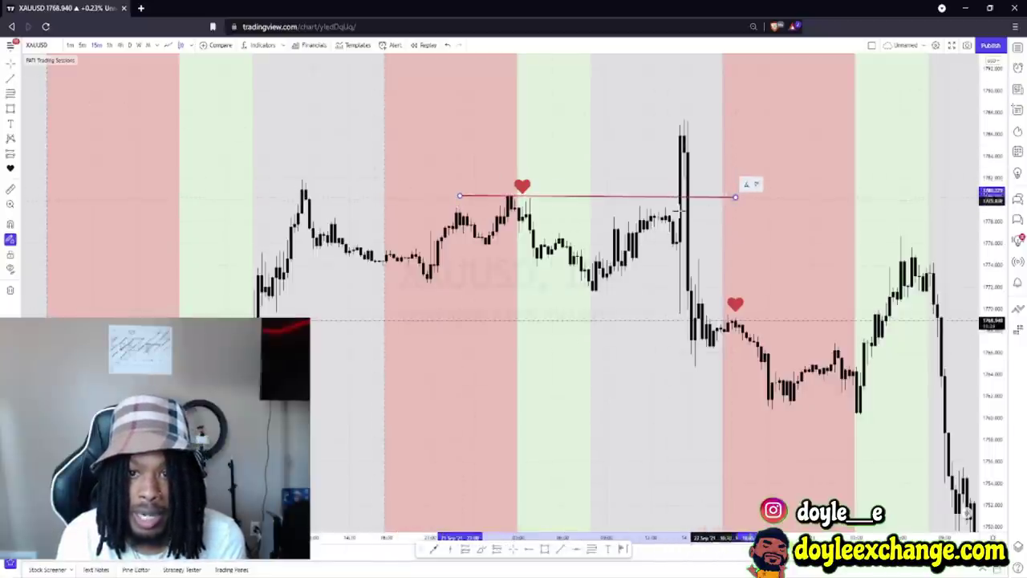
left_click(283, 179)
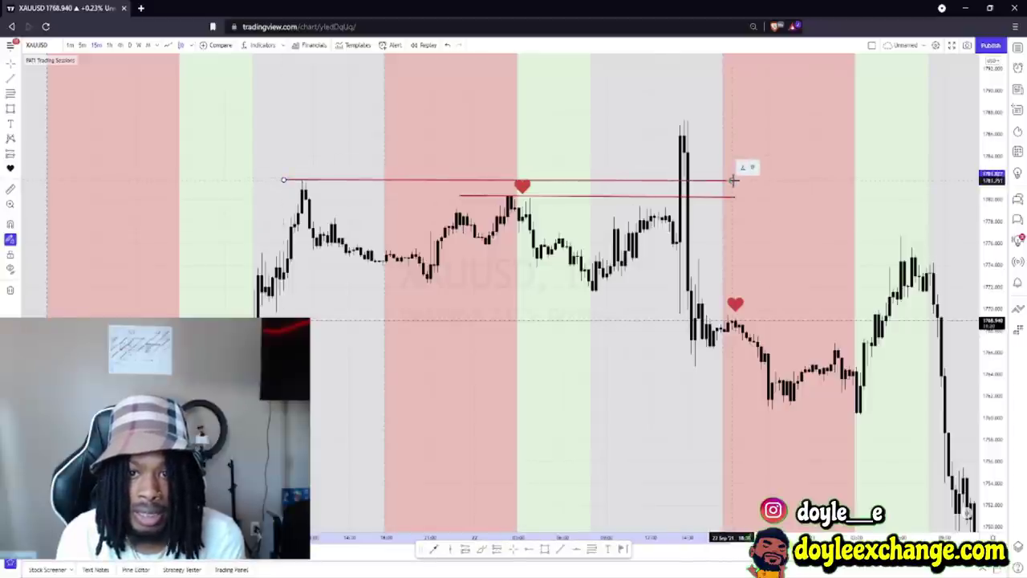
left_click(732, 180)
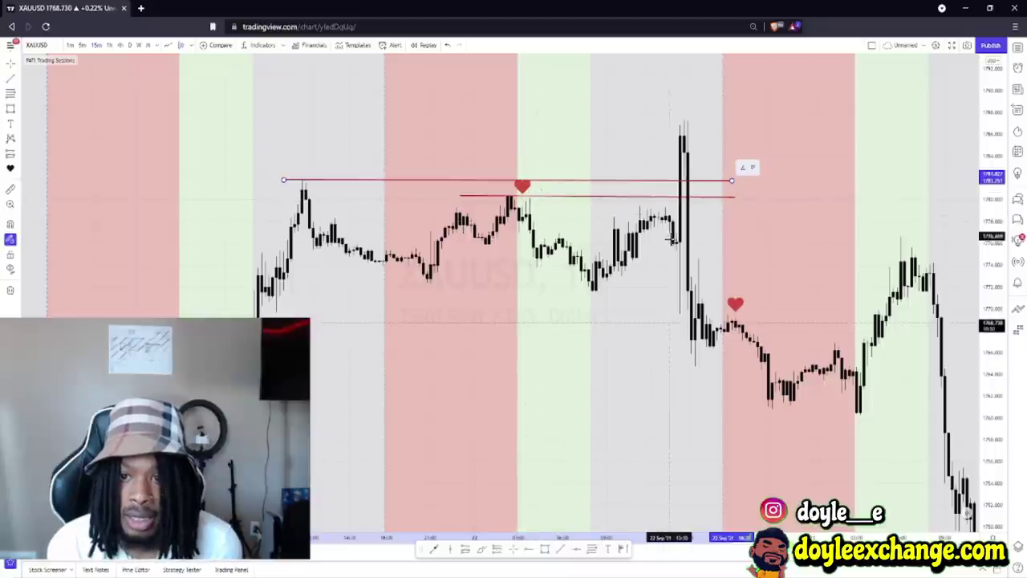
left_click(581, 293)
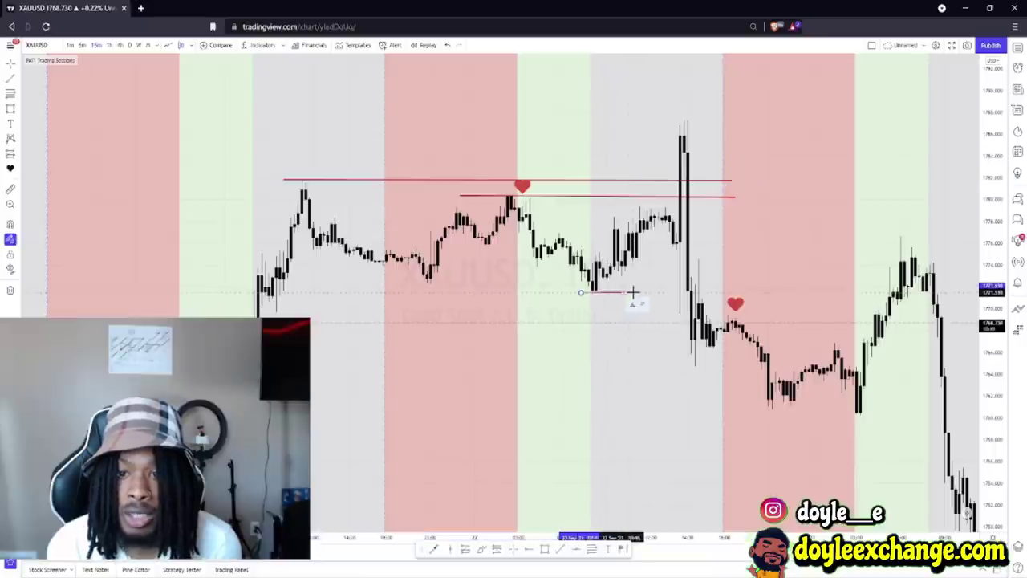
left_click(731, 292)
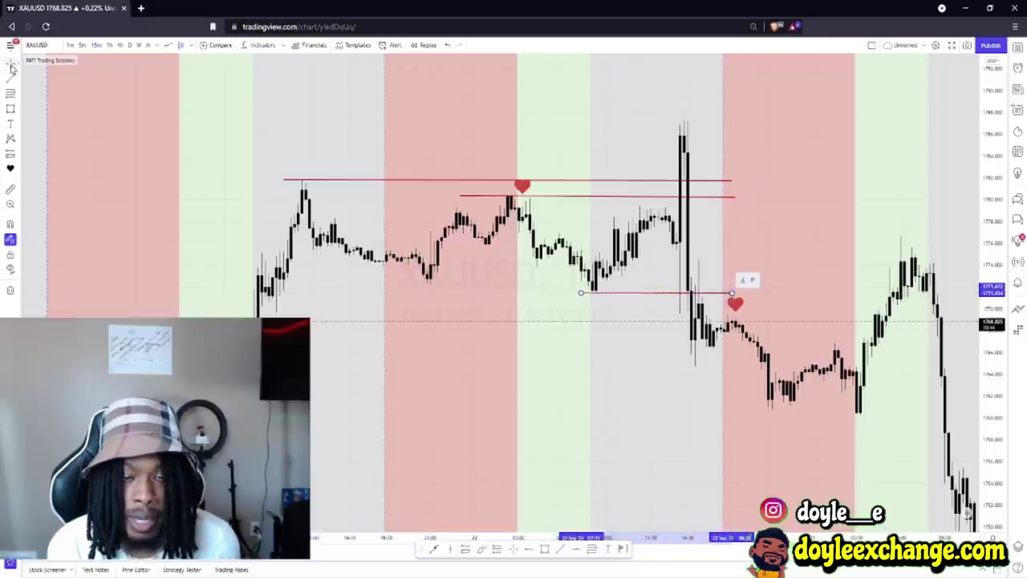
- Circle the 22 September New York session price spike above the two upper trend lines with a freehand brush stroke
scroll(592, 404, "up", 2)
left_click_drag(591, 403, 614, 418)
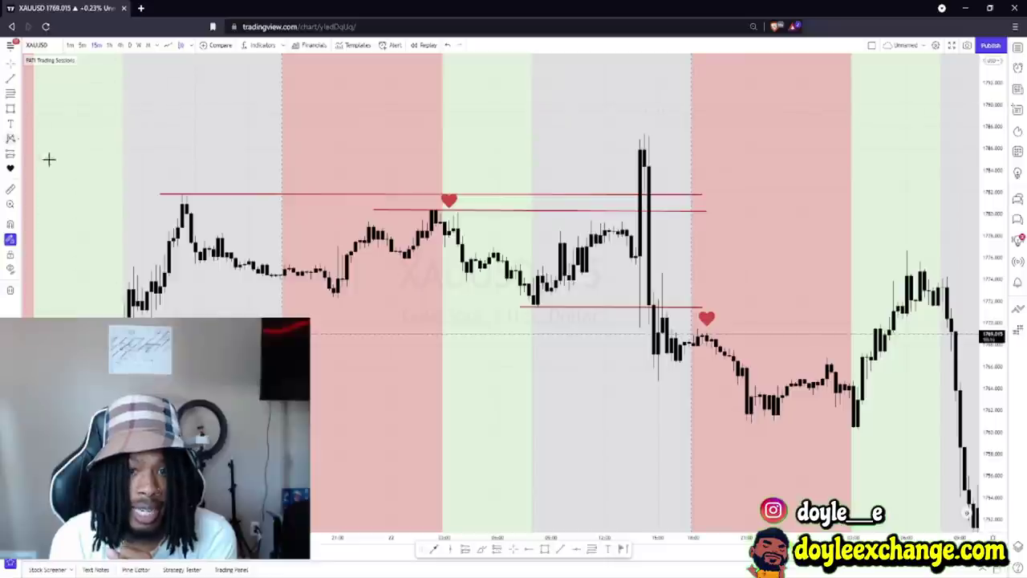
left_click(485, 549)
mouse_move(667, 137)
left_mouse_down()
mouse_move(630, 169)
mouse_move(674, 132)
left_mouse_up()
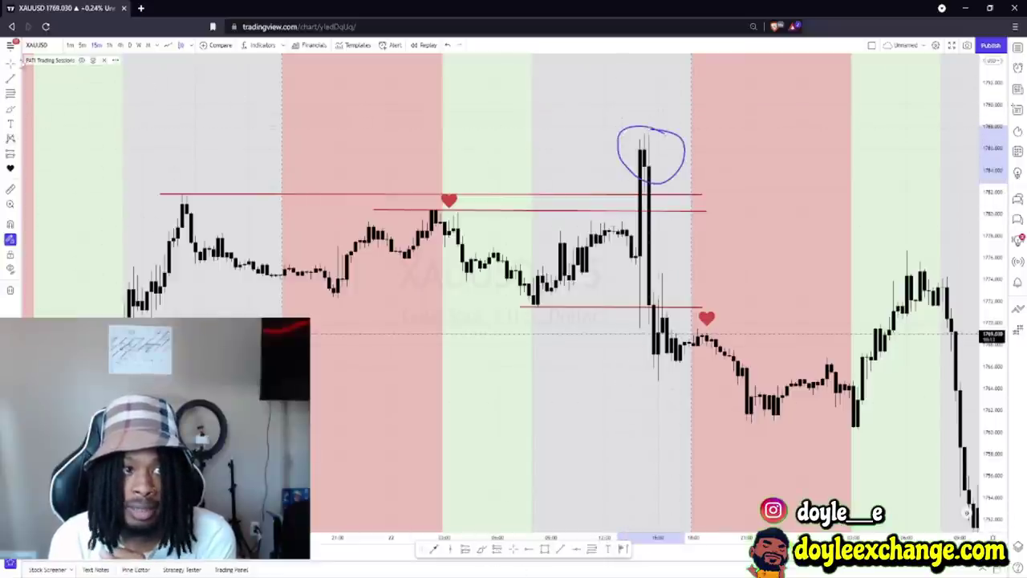
- Draw a horizontal trend line from the 21 September New York session low to the end of the 22 September New York session
scroll(521, 265, "down", 3)
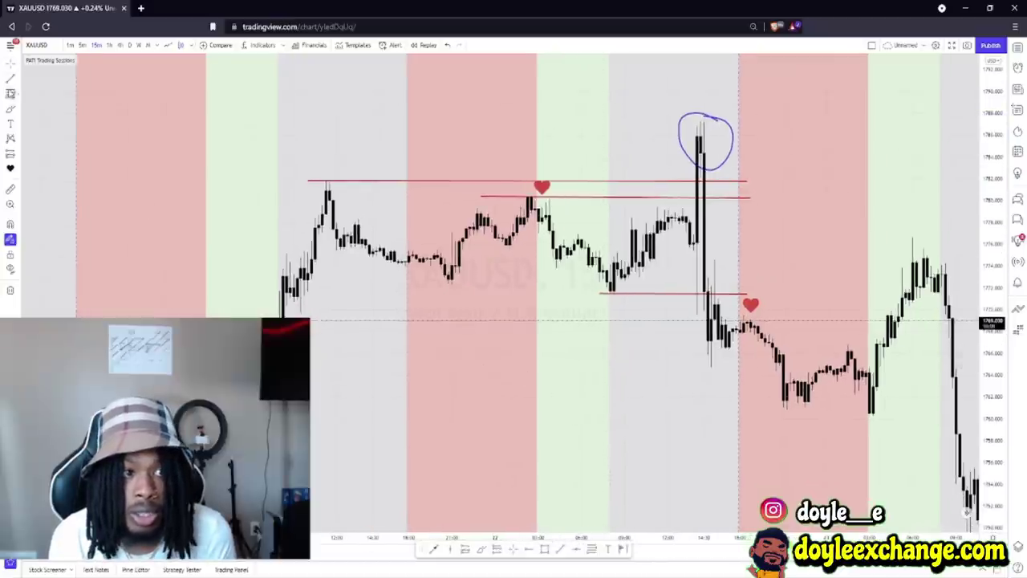
mouse_move(288, 345)
left_mouse_down()
mouse_move(757, 348)
mouse_move(746, 347)
left_mouse_up()
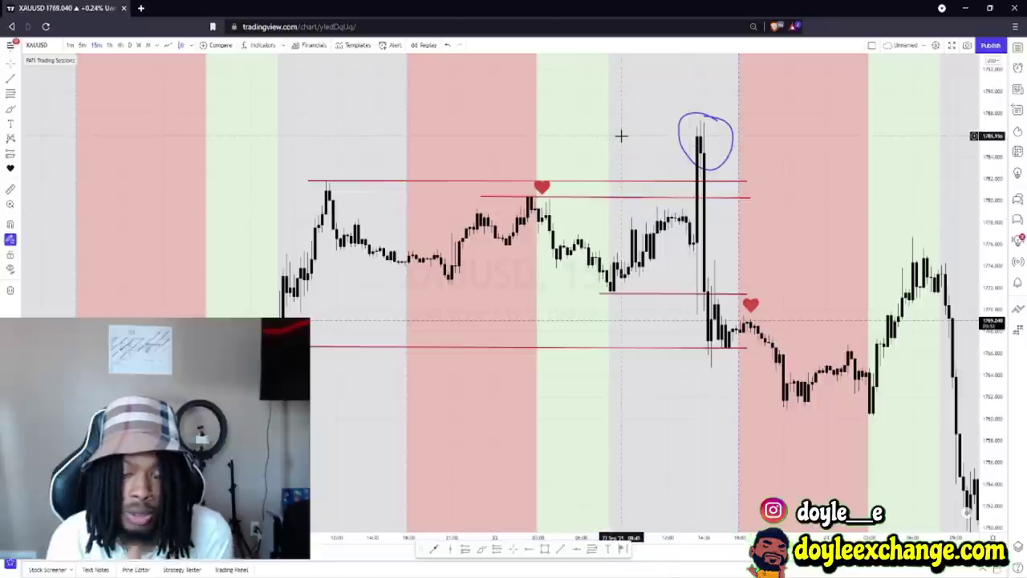
scroll(633, 153, "up", 1)
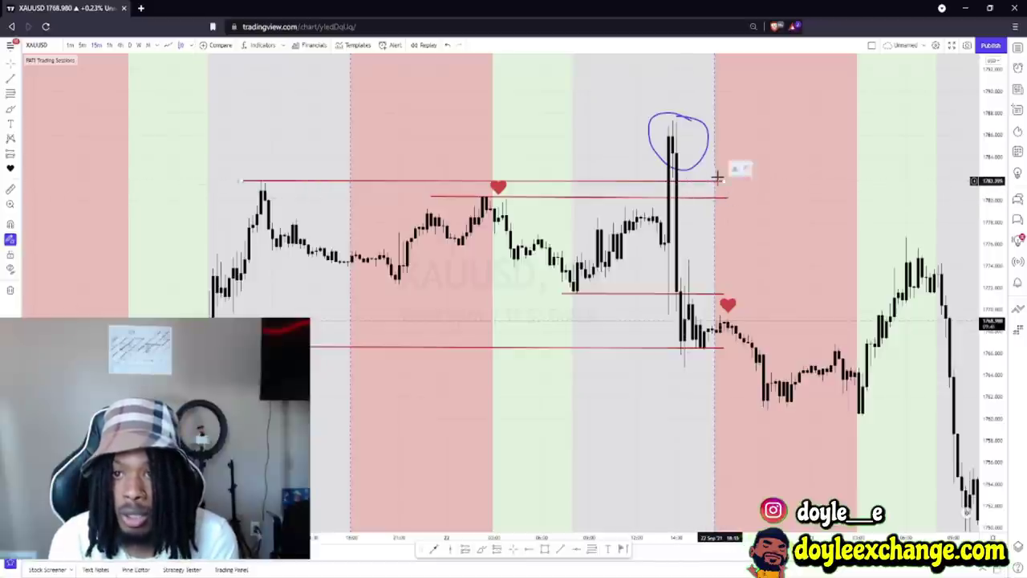
- Place horizontal rays at the 28 September London session low and high
scroll(720, 177, "right", 10)
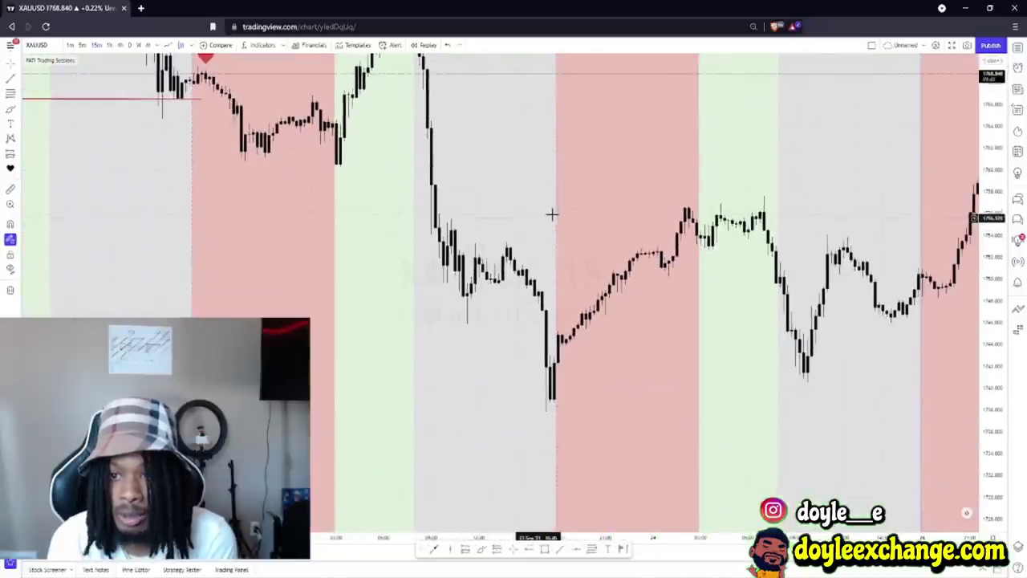
left_click_drag(552, 214, 786, 206)
scroll(535, 363, "down", 3)
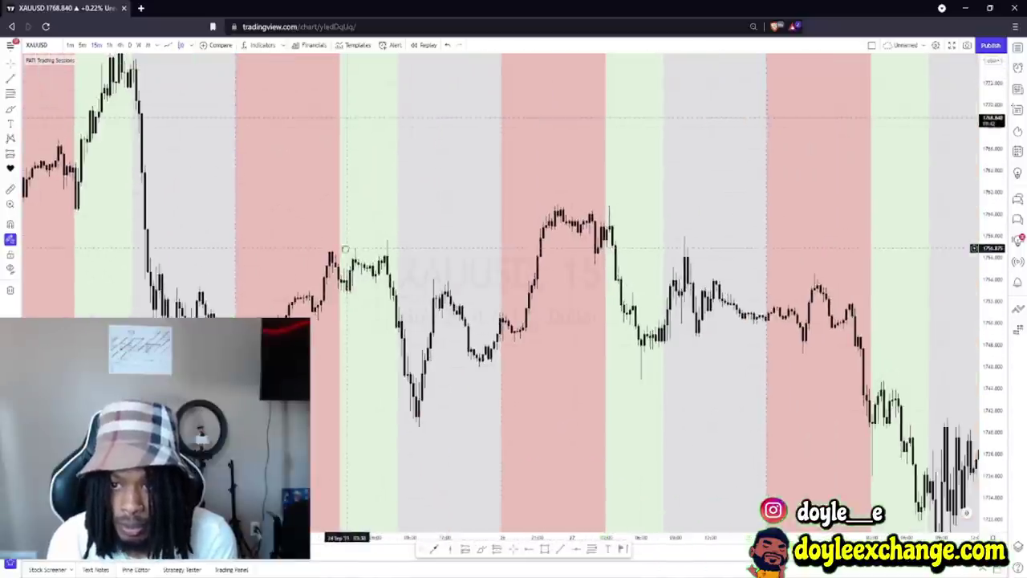
left_click_drag(535, 363, 435, 244)
scroll(435, 244, "up", 2)
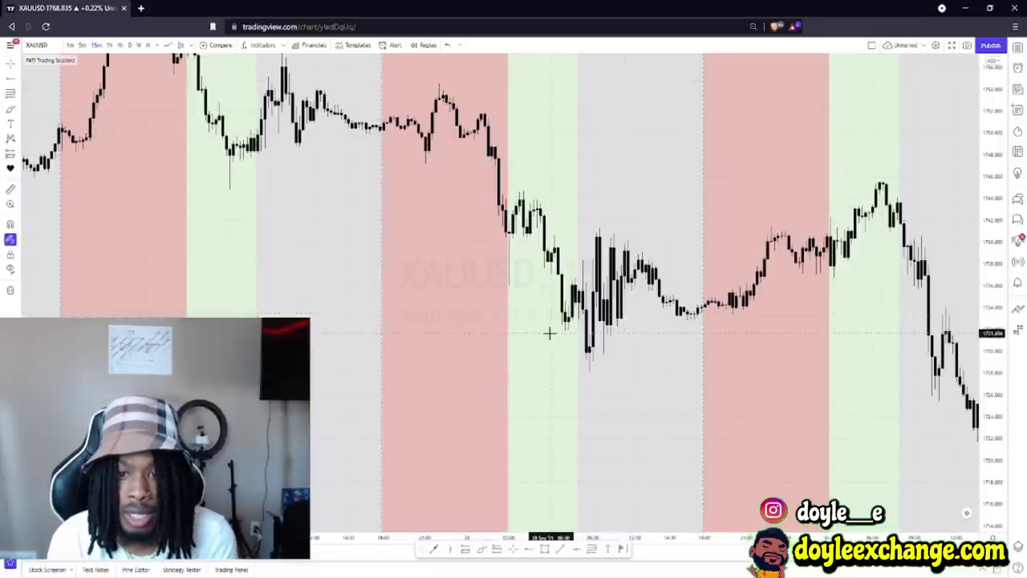
left_click(551, 330)
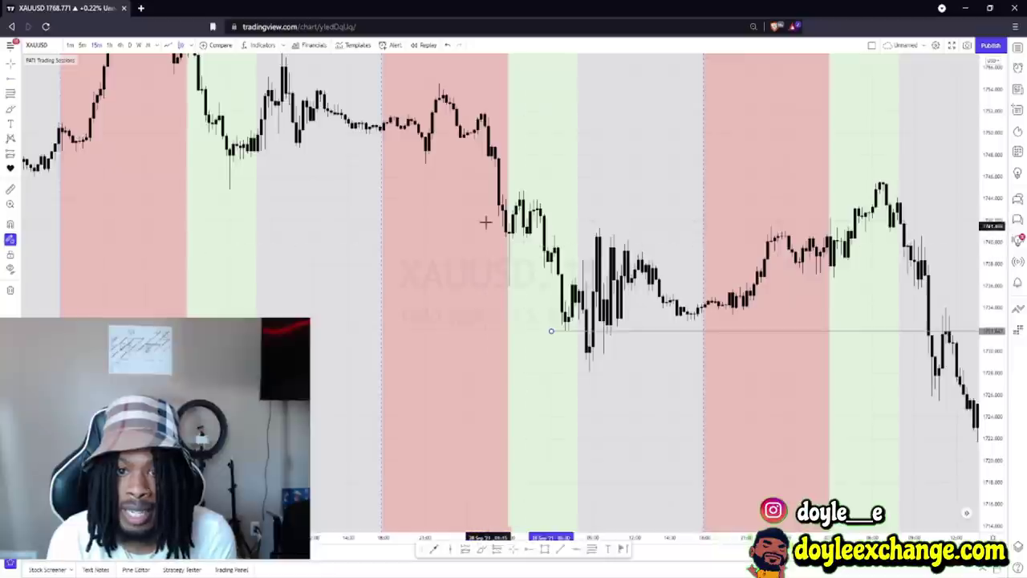
left_click(501, 192)
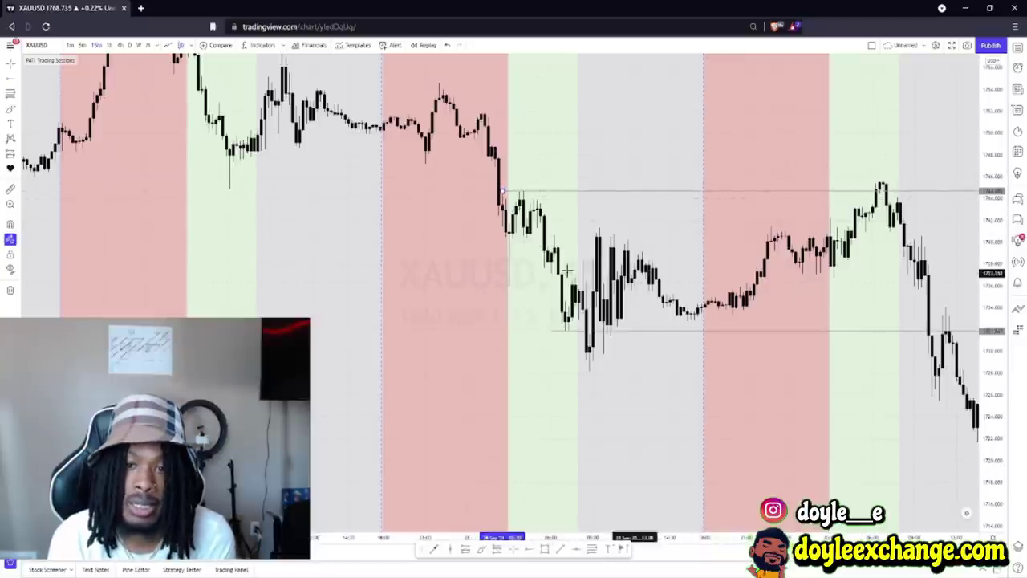
- Review the marked session highs and lows around the circled 22 September New York spike
left_click_drag(347, 229, 534, 328)
left_click_drag(394, 276, 534, 231)
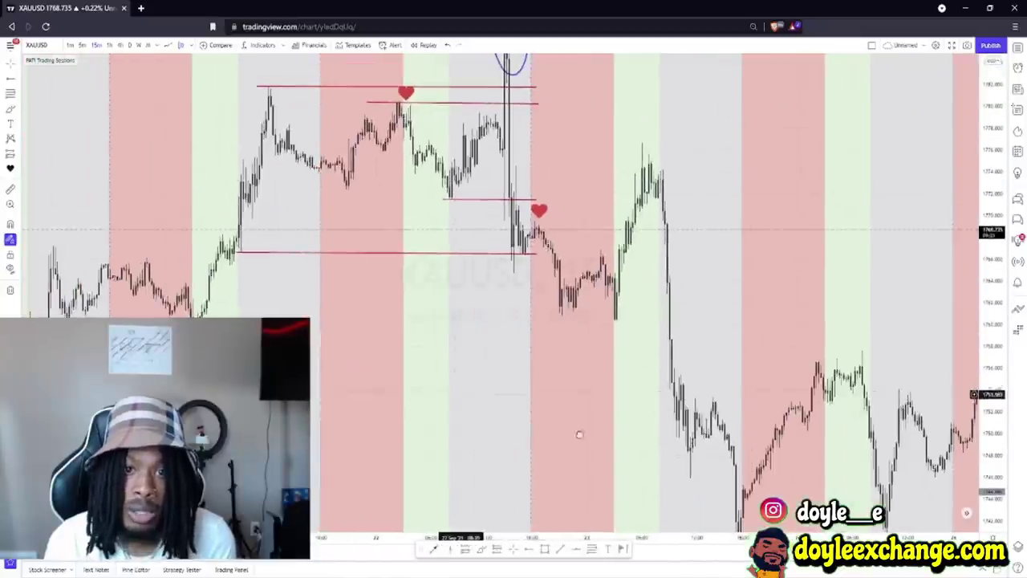
left_click_drag(577, 431, 637, 461)
scroll(513, 442, "up", 3)
left_click_drag(443, 429, 644, 419)
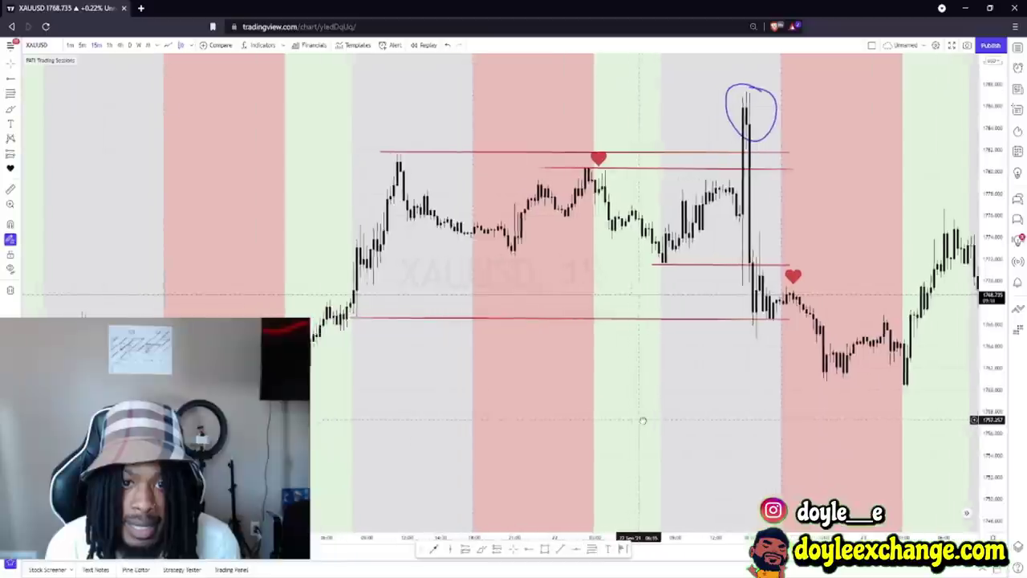